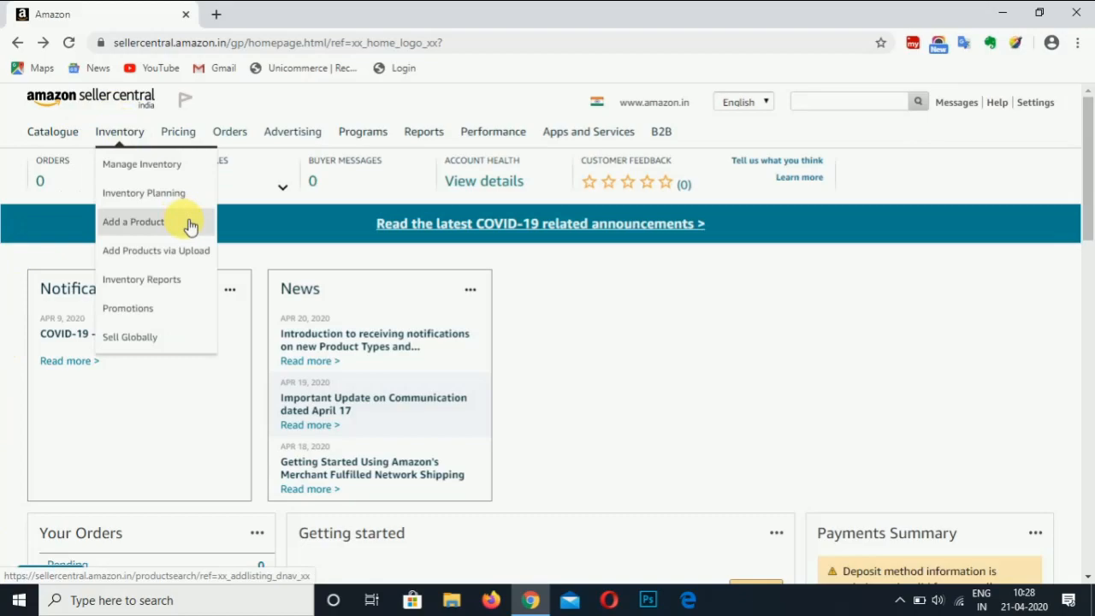
# - Open the Add a Product page in Seller Central and load amazon.in in a separate browser tab
pyautogui.click(190, 223)
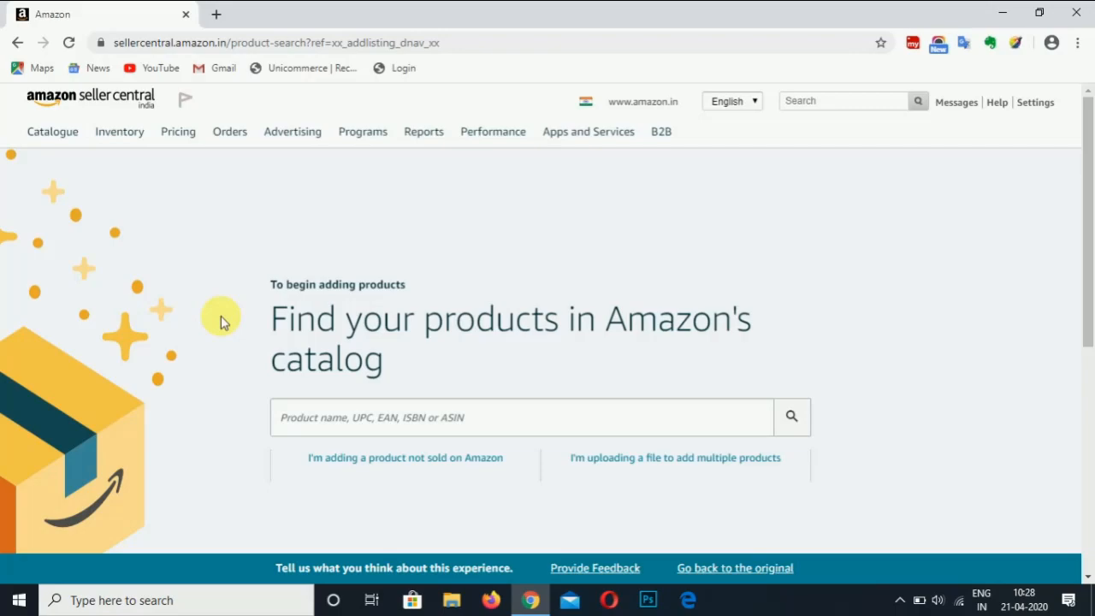
pyautogui.click(216, 12)
pyautogui.write('a')
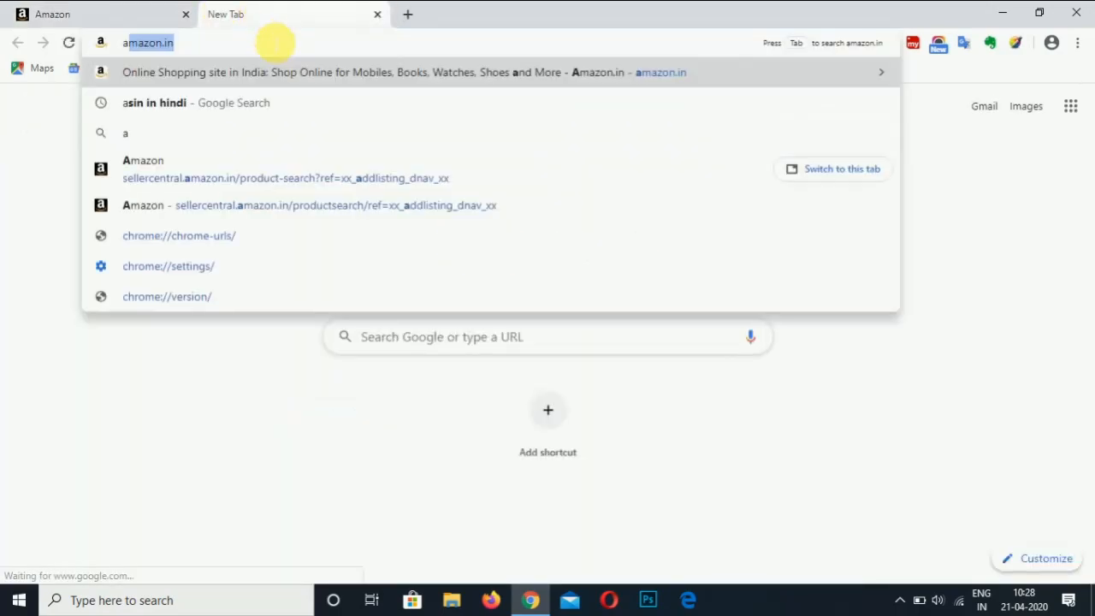
pyautogui.write('mazon.')
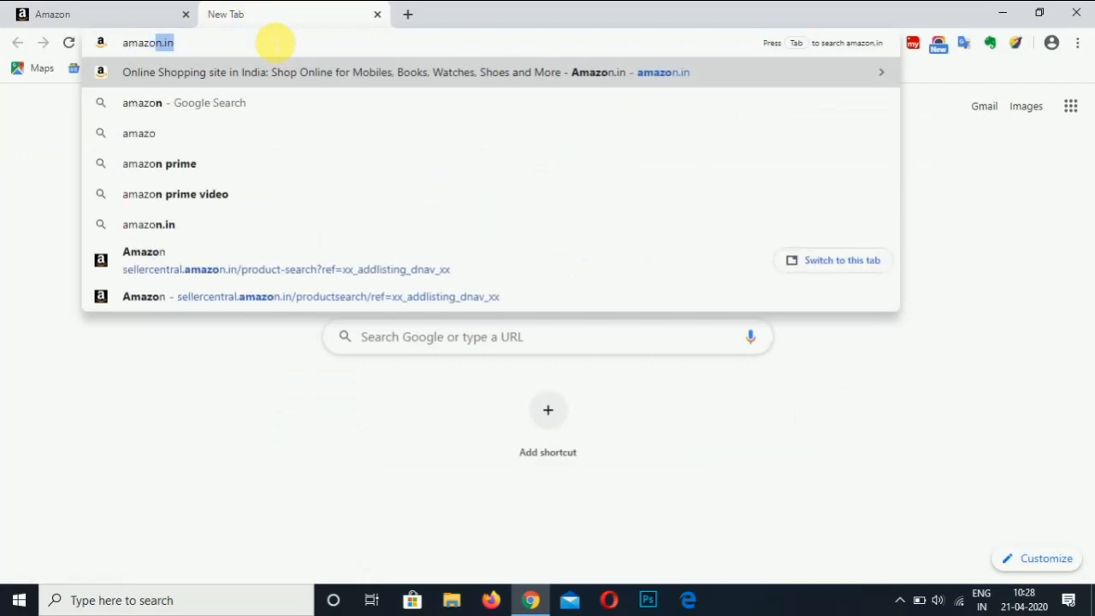
pyautogui.write('in')
pyautogui.press('Return')
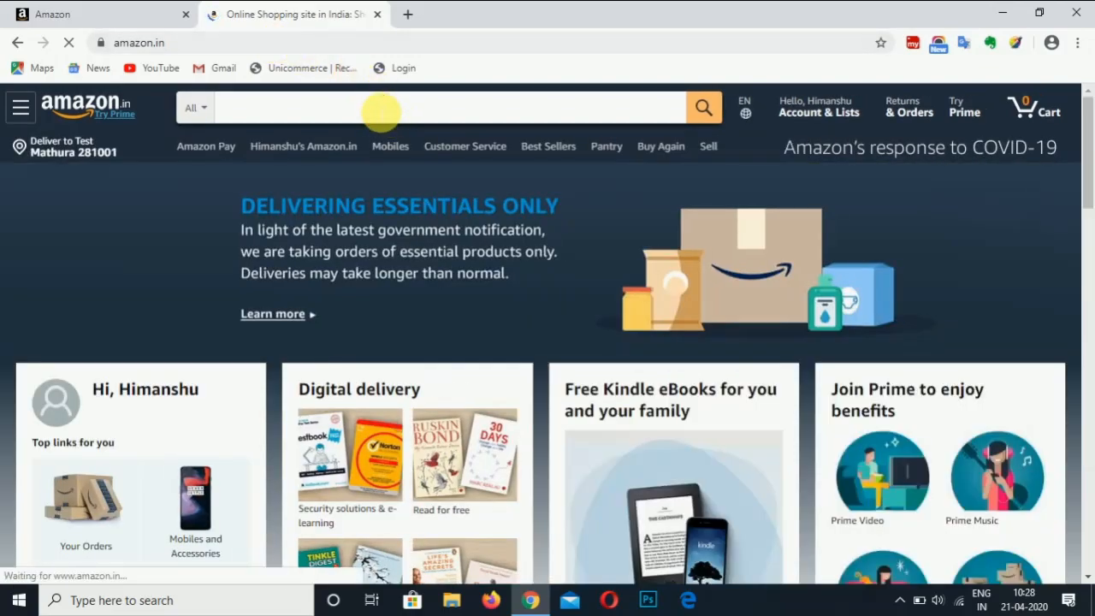
# - Search the Amazon store for "bluetooth speaker"
pyautogui.click(374, 110)
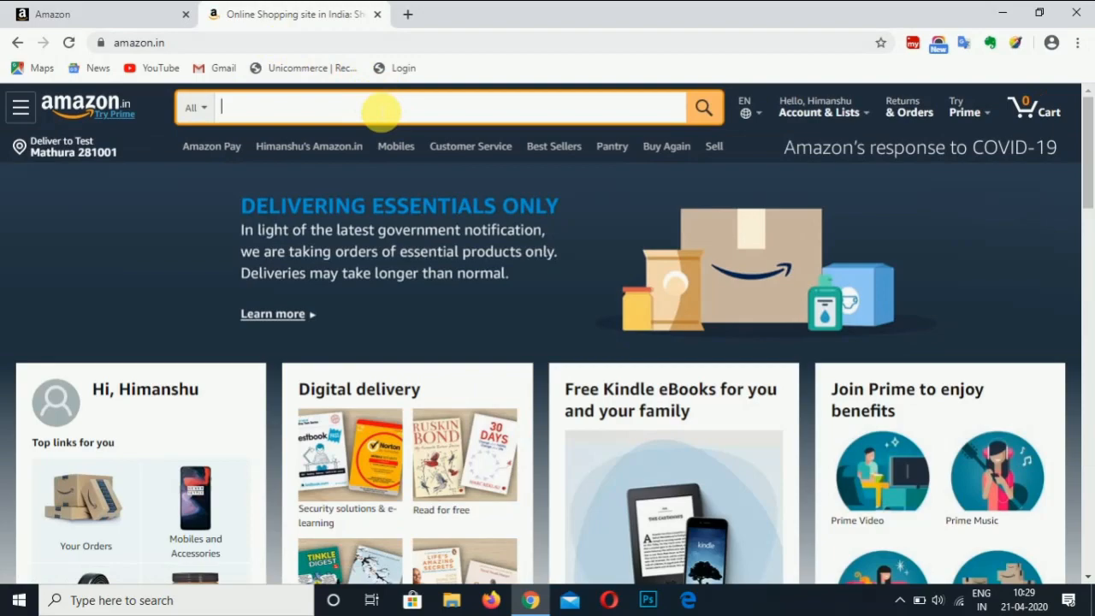
pyautogui.write('bluetooth s')
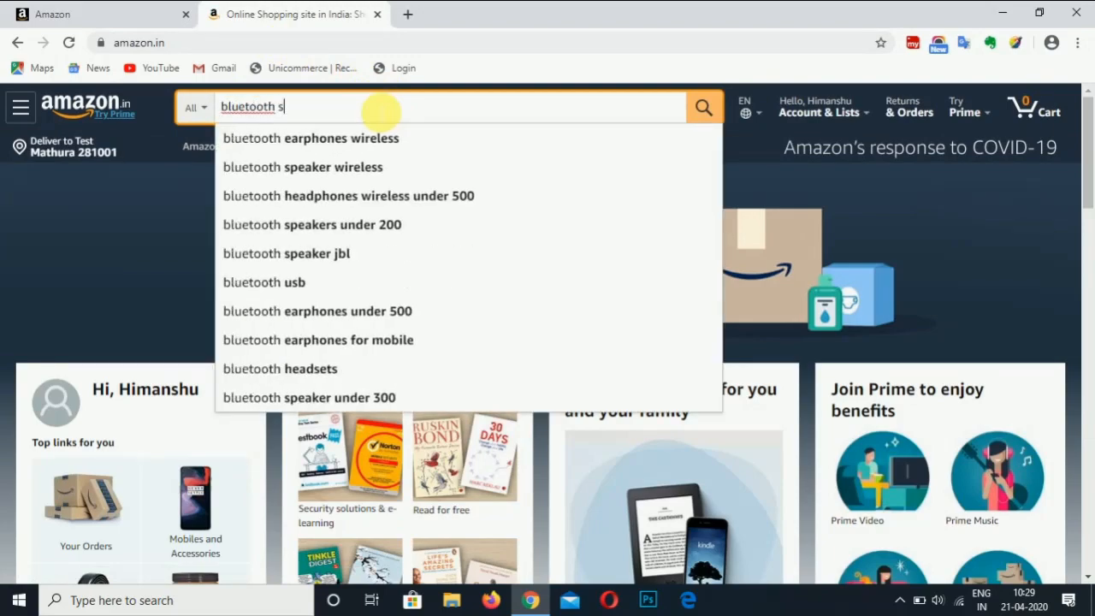
pyautogui.write('peaker')
pyautogui.press('Return')
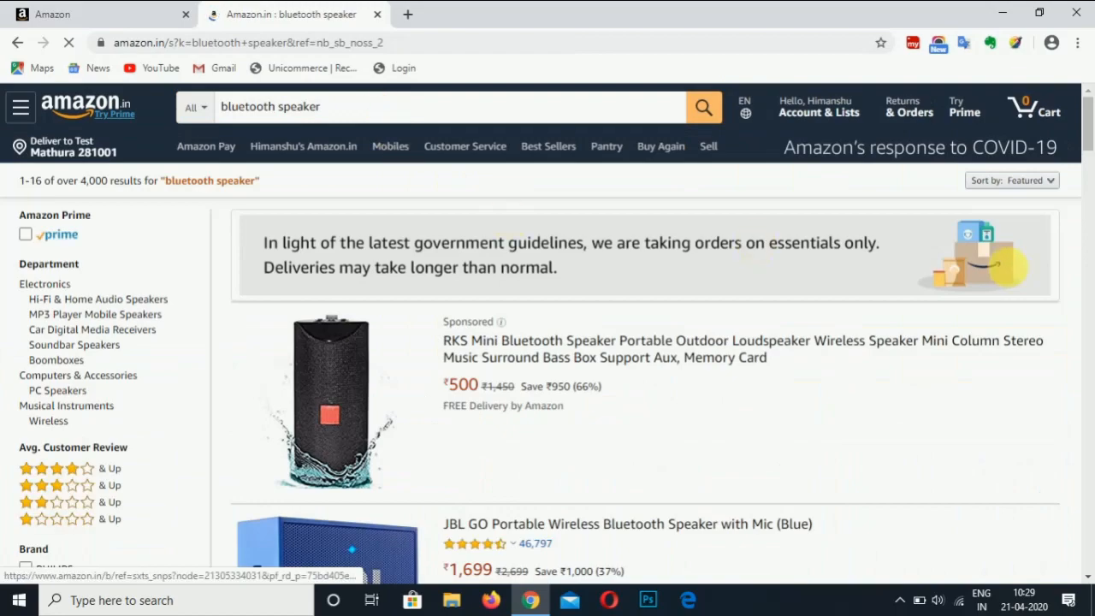
# - Open the Philips BT50A/00 Portable Wireless Bluetooth Speaker, Blue, from the results and copy its ASIN from the additional information
pyautogui.moveTo(1090, 126); pyautogui.dragTo(1093, 218)
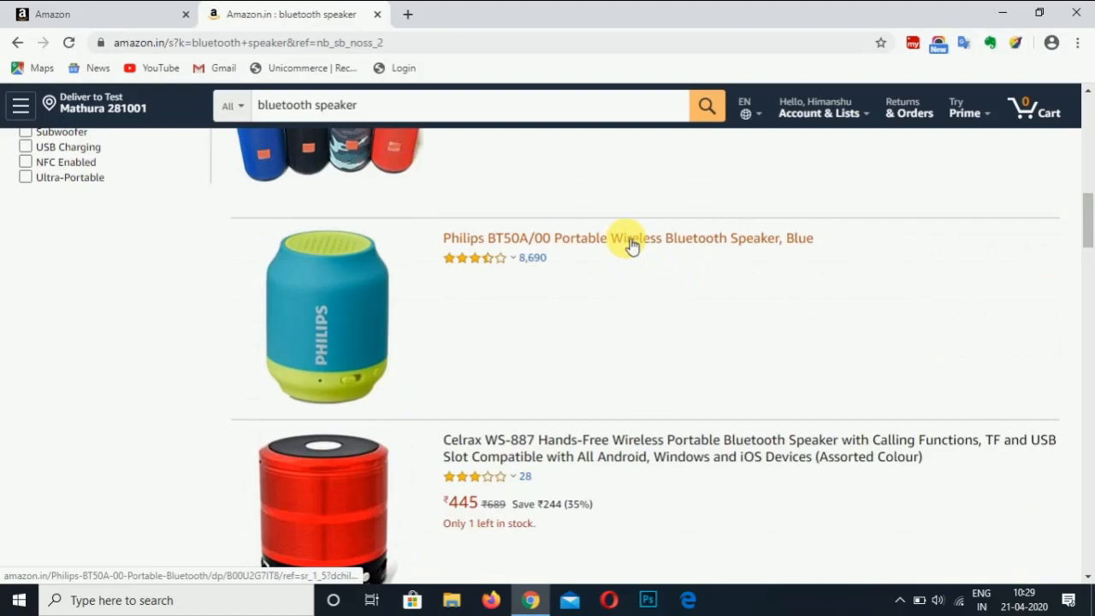
pyautogui.click(631, 239)
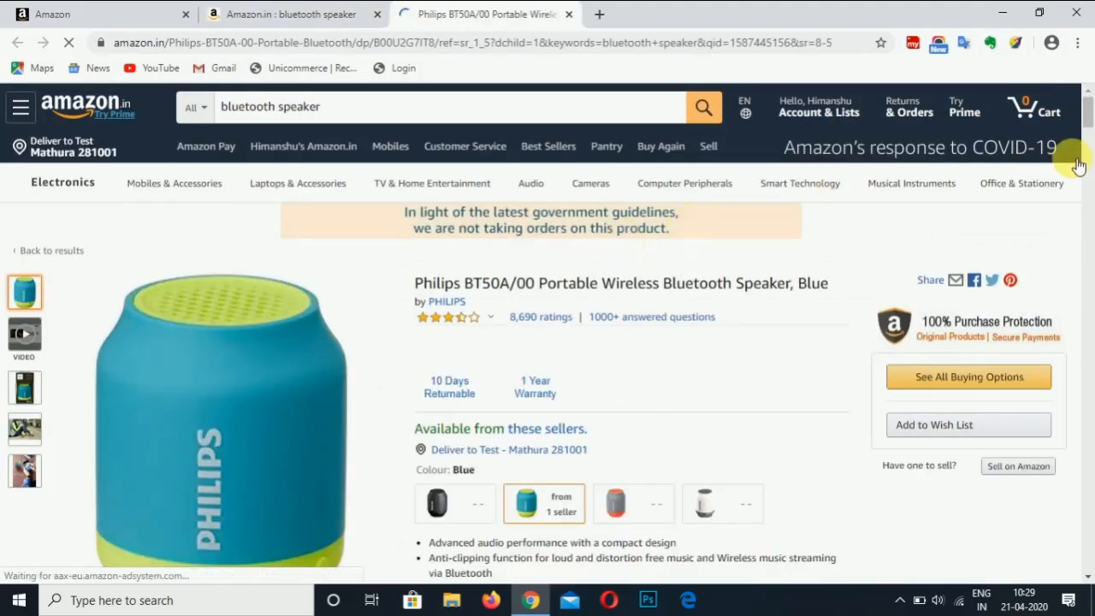
pyautogui.moveTo(1083, 112); pyautogui.dragTo(1088, 291)
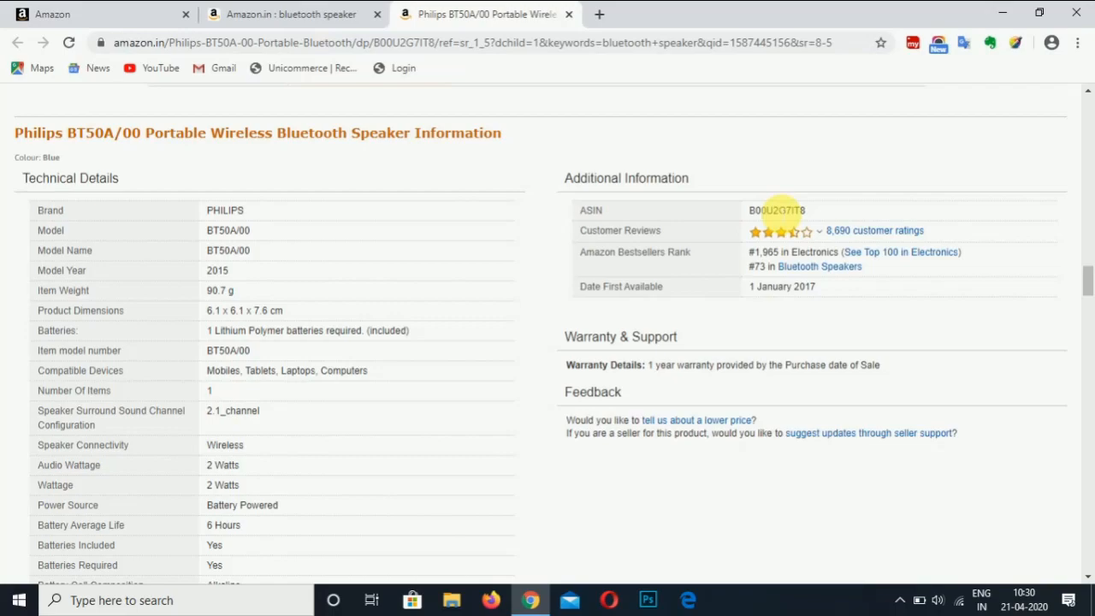
pyautogui.doubleClick(780, 209)
pyautogui.hotkey('ctrl', 'c')
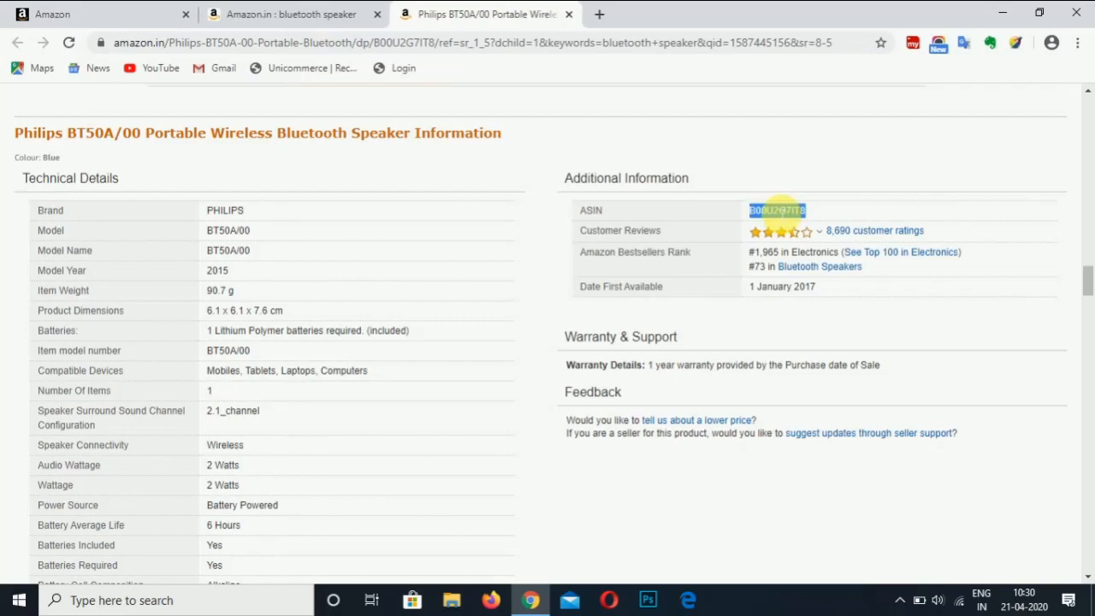
# - Look up ASIN B00U2G7IT8 in the Seller Central product catalogue and open the approval request for selling the Philips brand
pyautogui.click(256, 12)
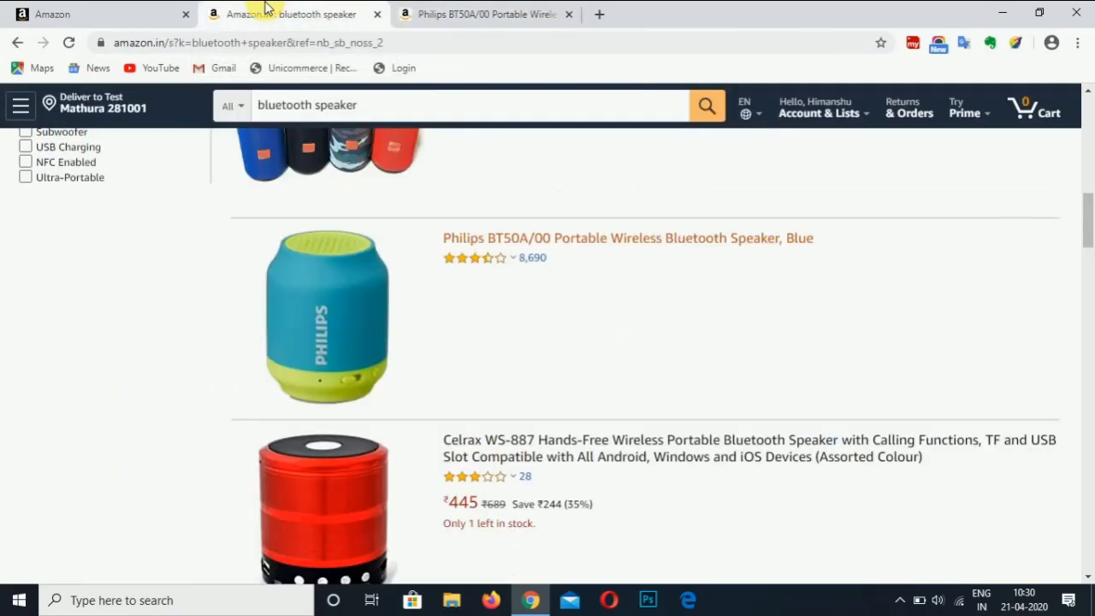
pyautogui.click(90, 8)
pyautogui.click(366, 417)
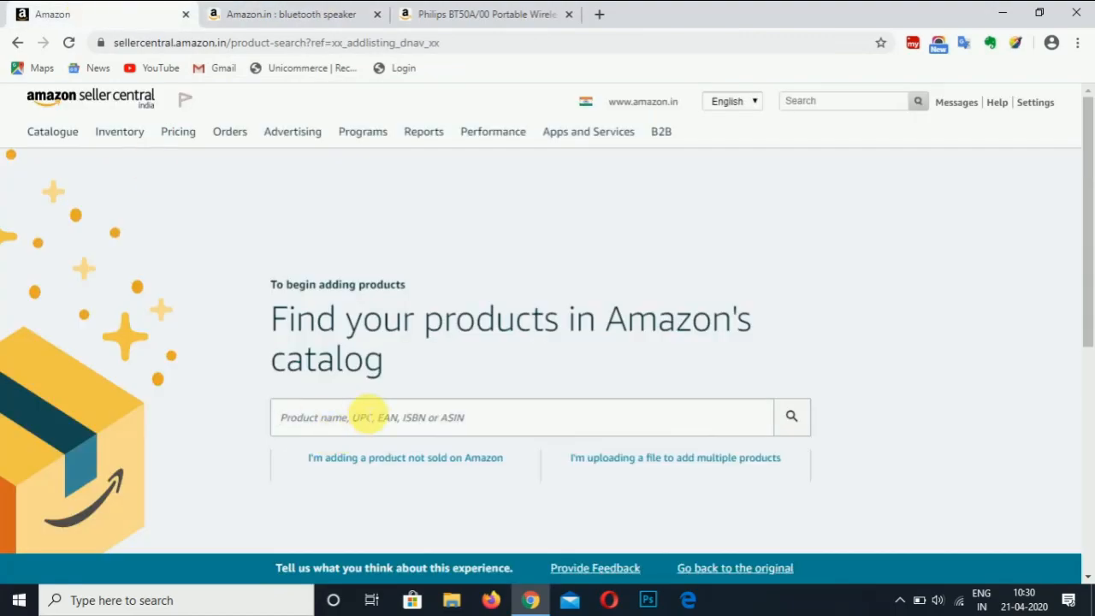
pyautogui.hotkey('ctrl', 'v')
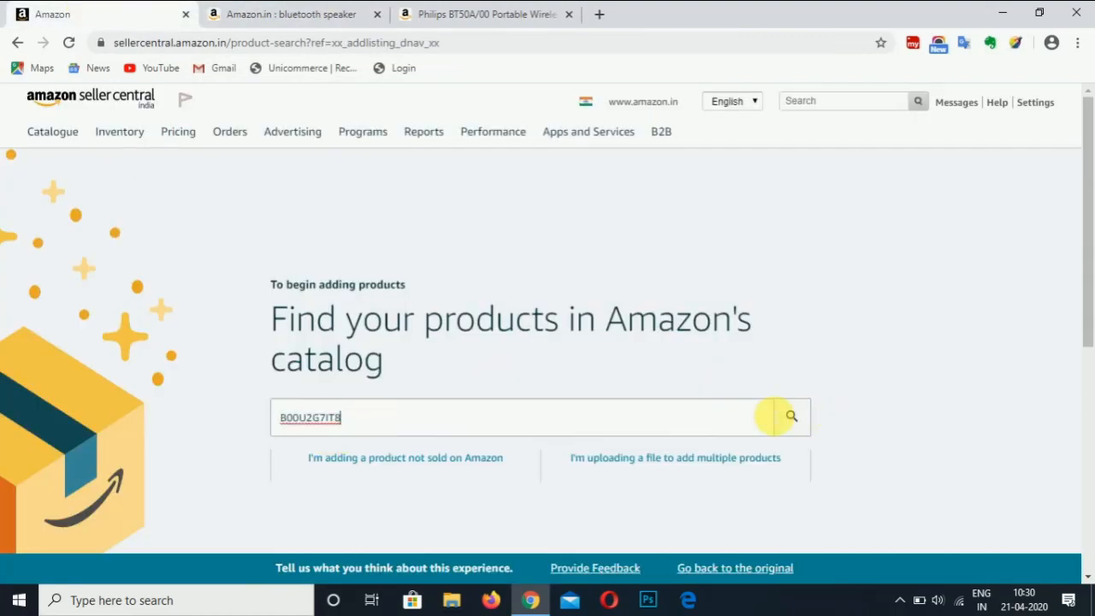
pyautogui.click(788, 417)
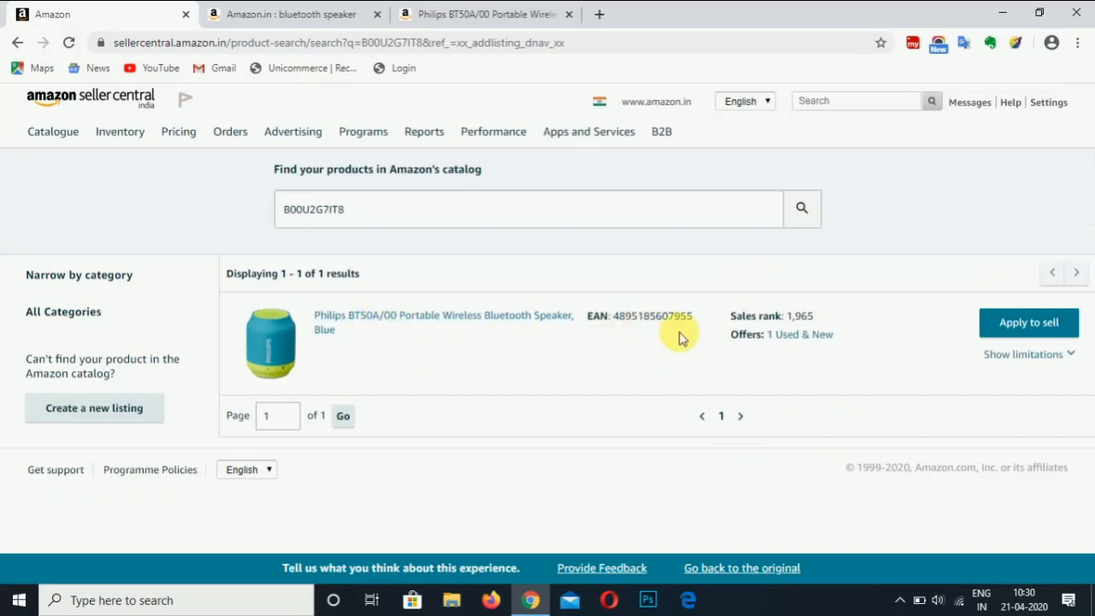
pyautogui.click(1050, 323)
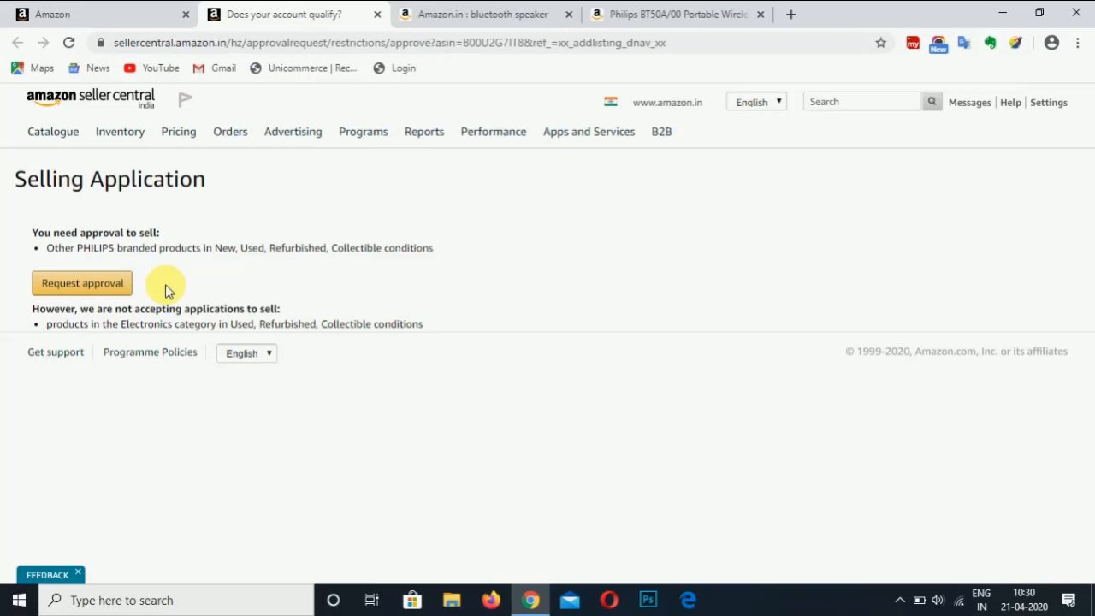
pyautogui.click(104, 286)
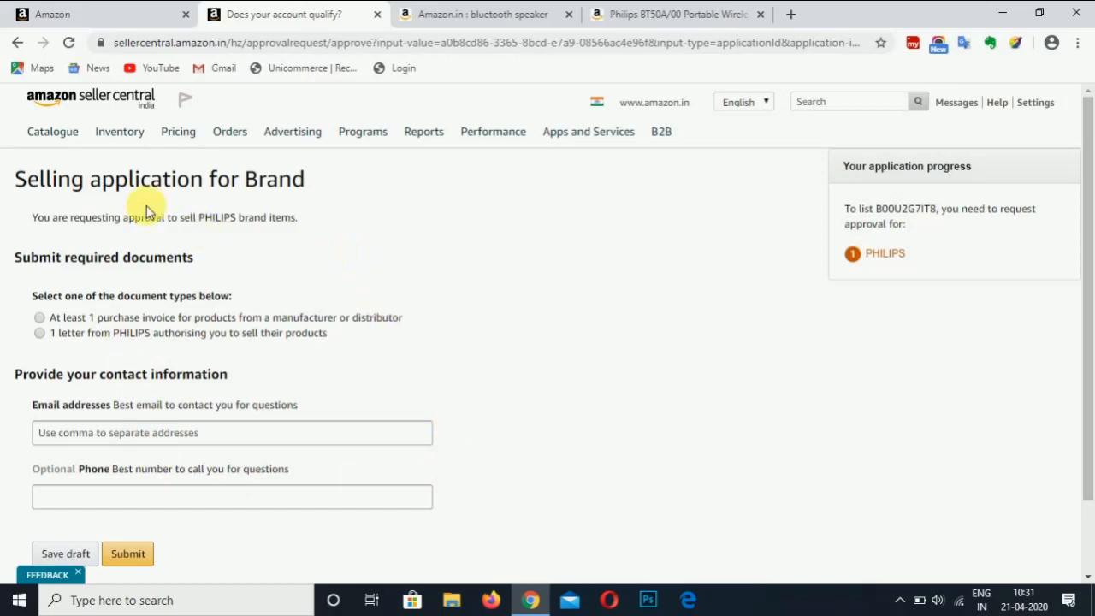
# - Return to the Add a Product page and start a listing for a product not sold on Amazon
pyautogui.moveTo(292, 133)
pyautogui.moveTo(119, 137)
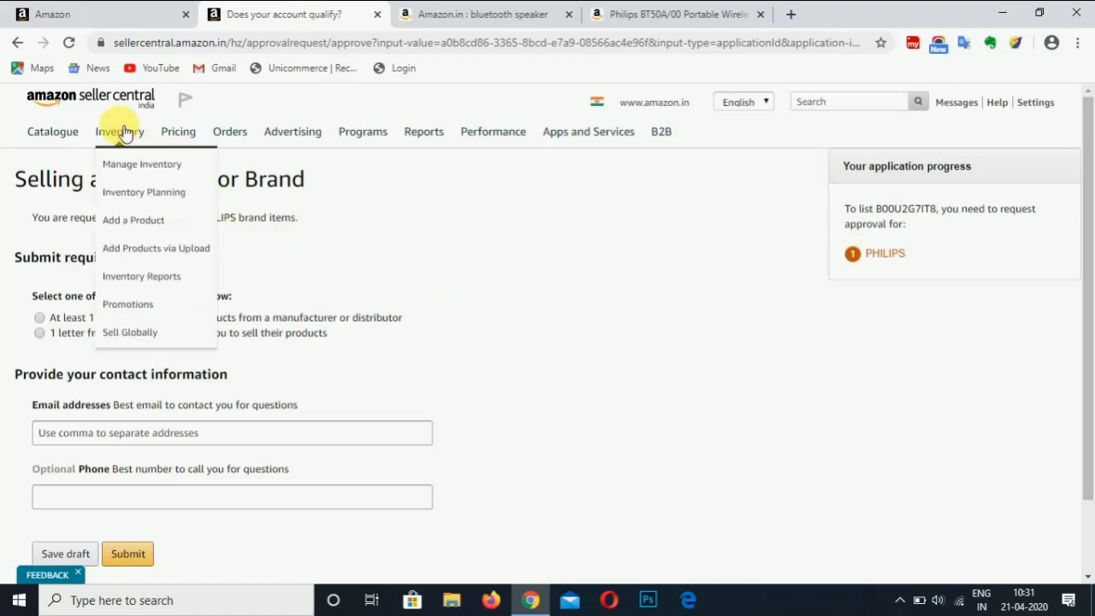
pyautogui.click(149, 216)
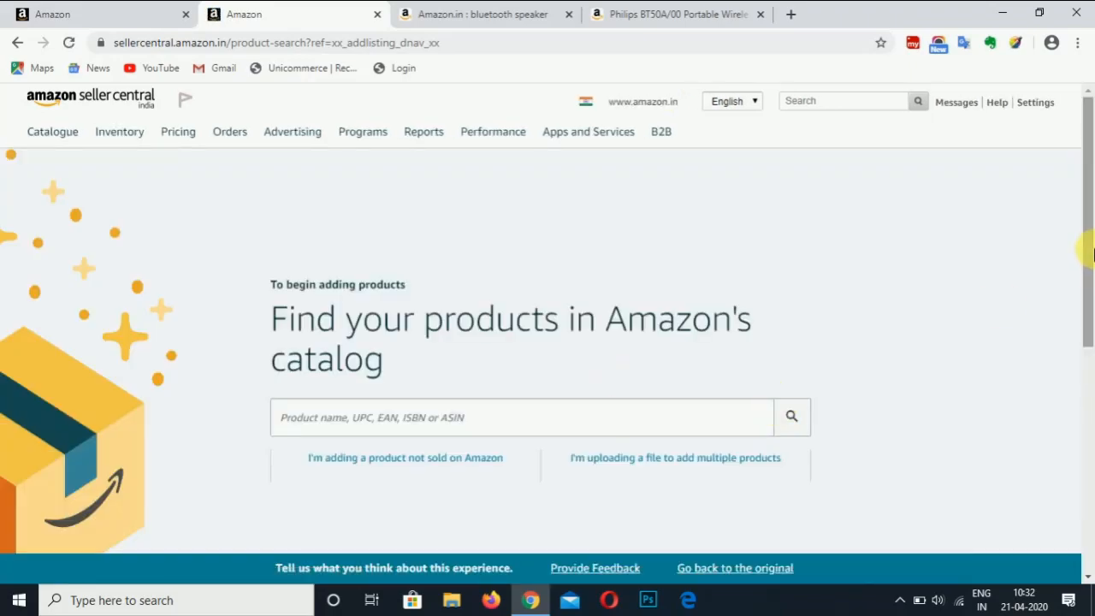
pyautogui.scroll(-2, 1087, 245)
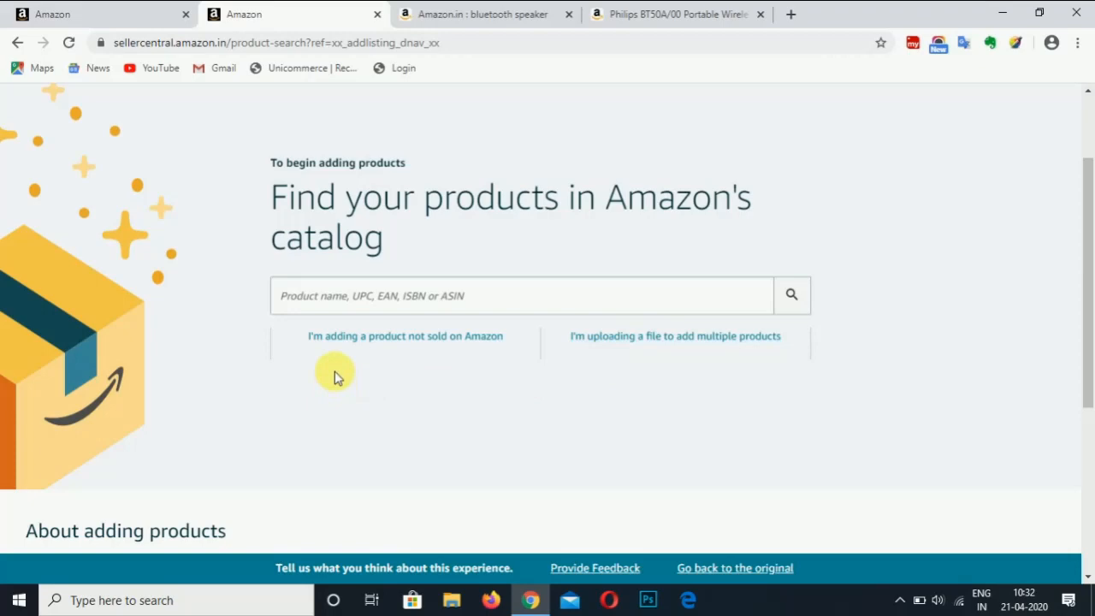
pyautogui.click(414, 342)
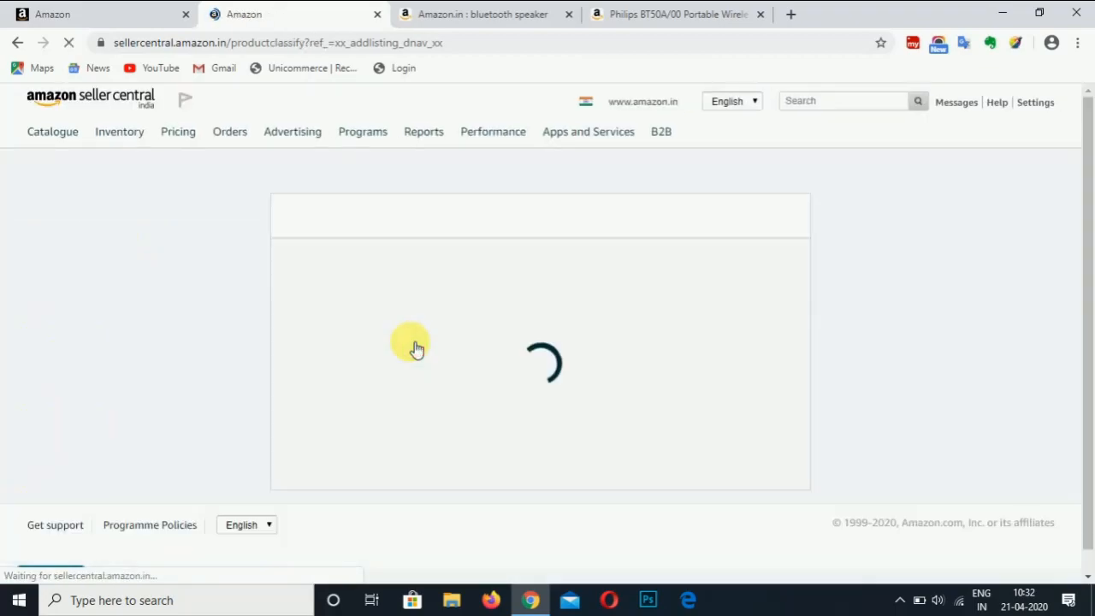
# - Choose the category Electronics > Accessories > Mobile Accessories > Speakers for the new listing
pyautogui.moveTo(1090, 257); pyautogui.dragTo(1089, 335)
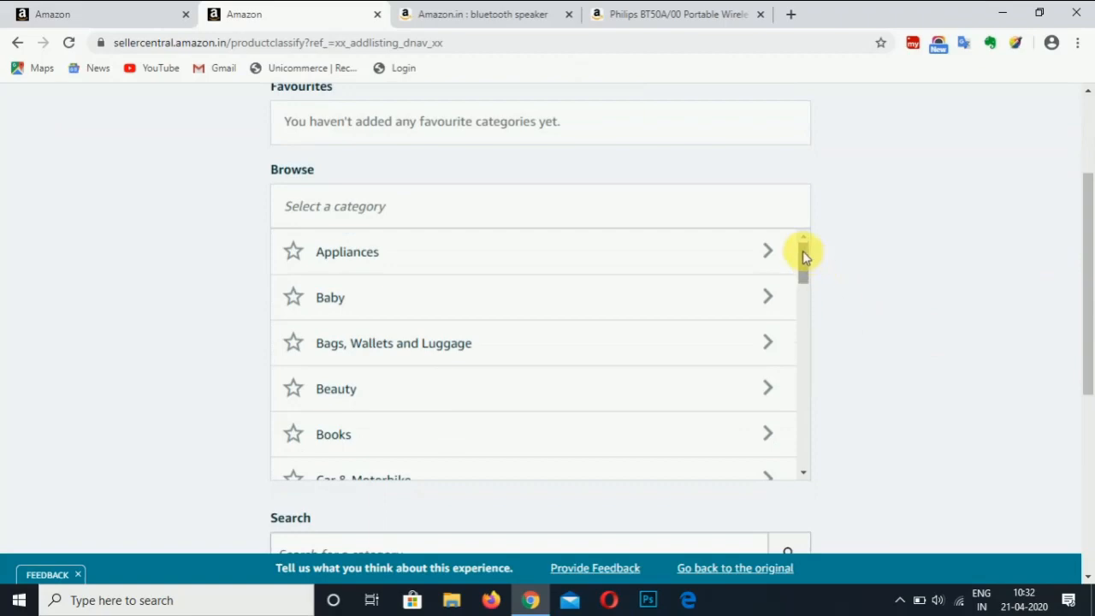
pyautogui.moveTo(802, 250); pyautogui.dragTo(804, 303)
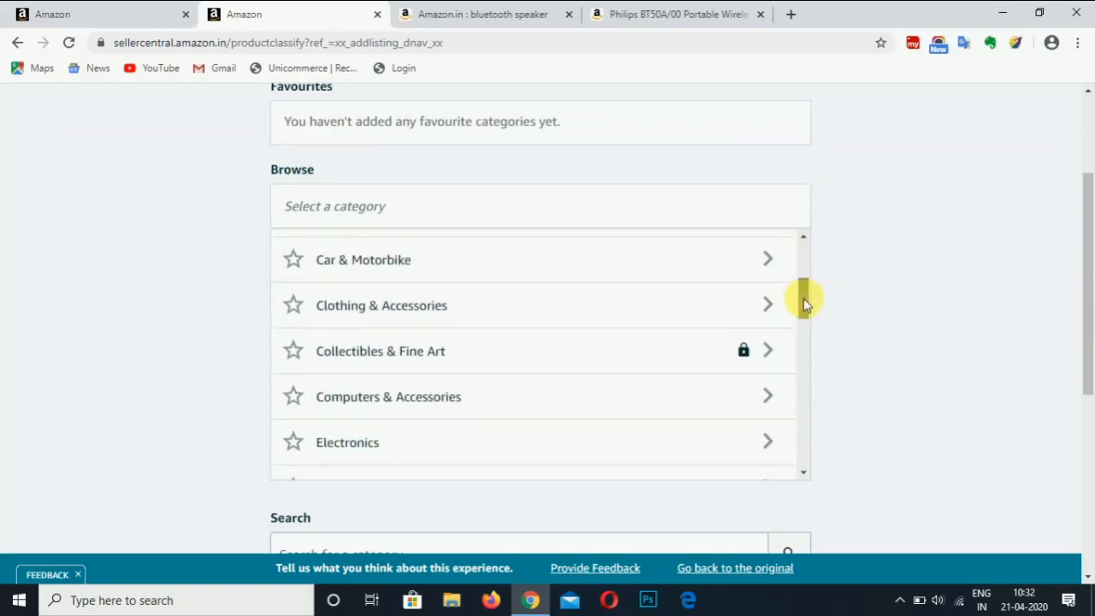
pyautogui.click(633, 346)
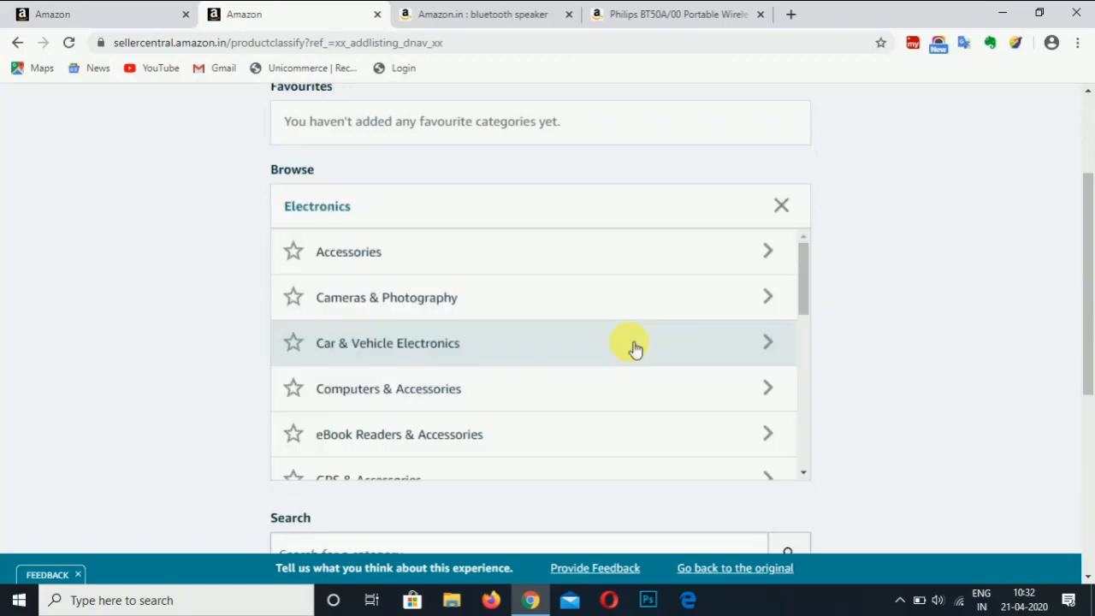
pyautogui.moveTo(799, 274); pyautogui.dragTo(819, 259)
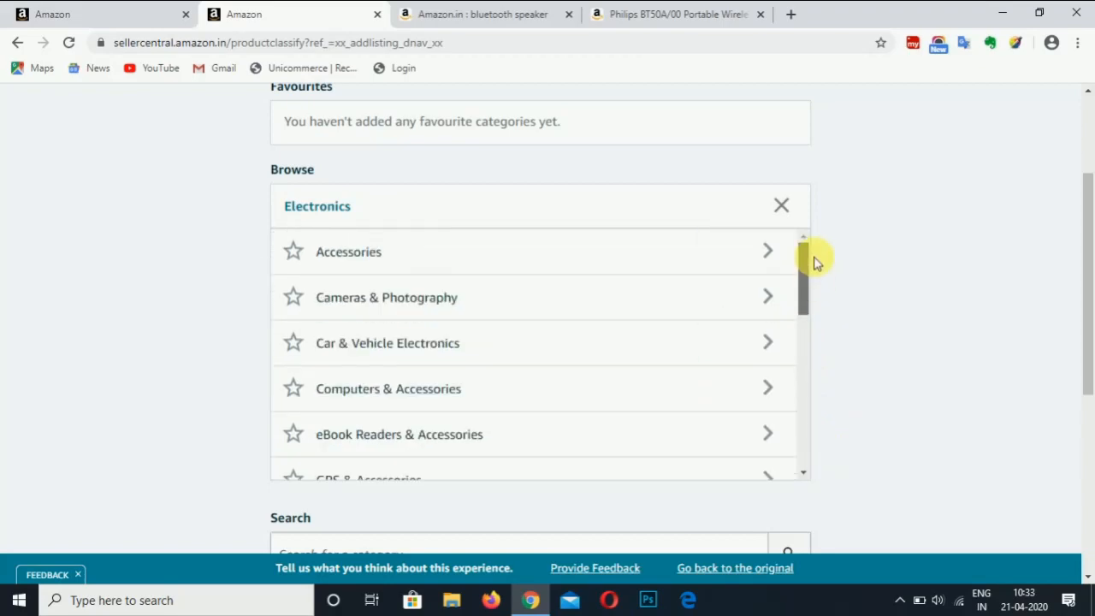
pyautogui.click(707, 257)
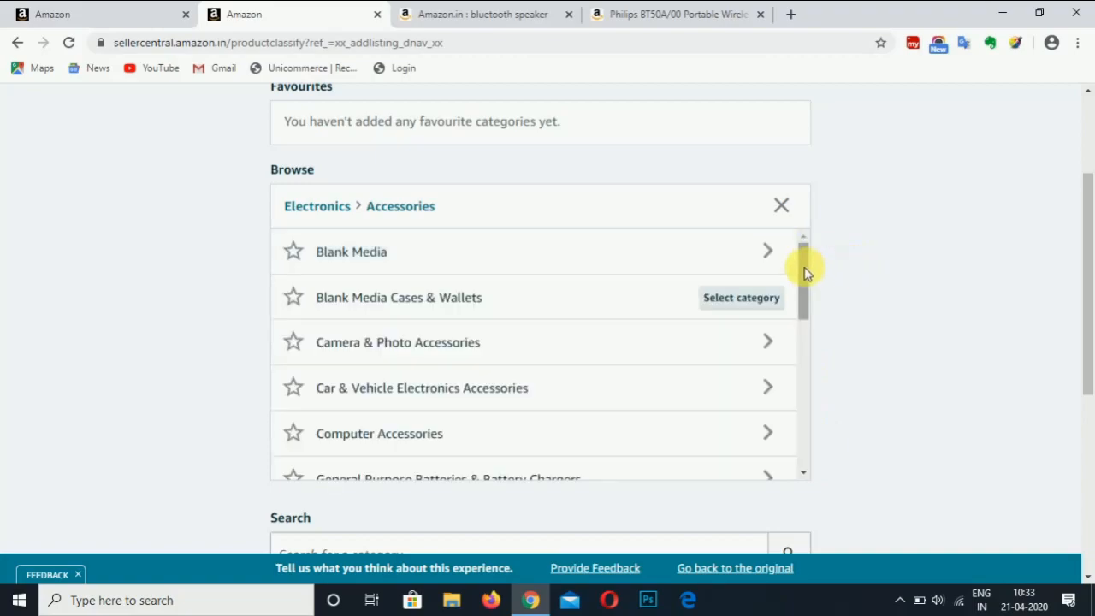
pyautogui.moveTo(806, 264); pyautogui.dragTo(826, 476)
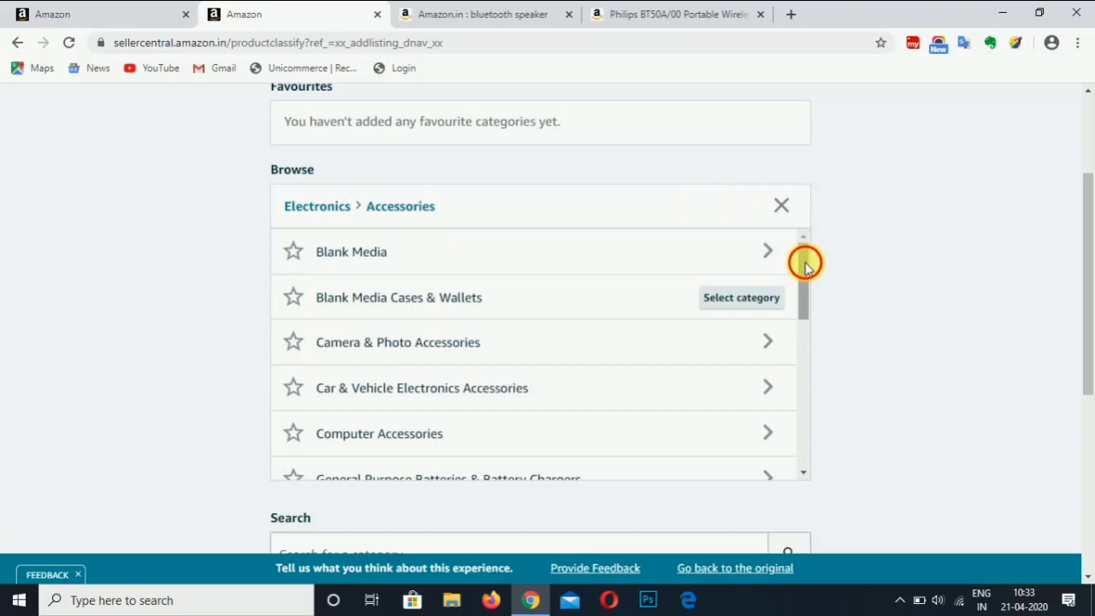
pyautogui.moveTo(805, 257); pyautogui.dragTo(811, 359)
pyautogui.click(670, 299)
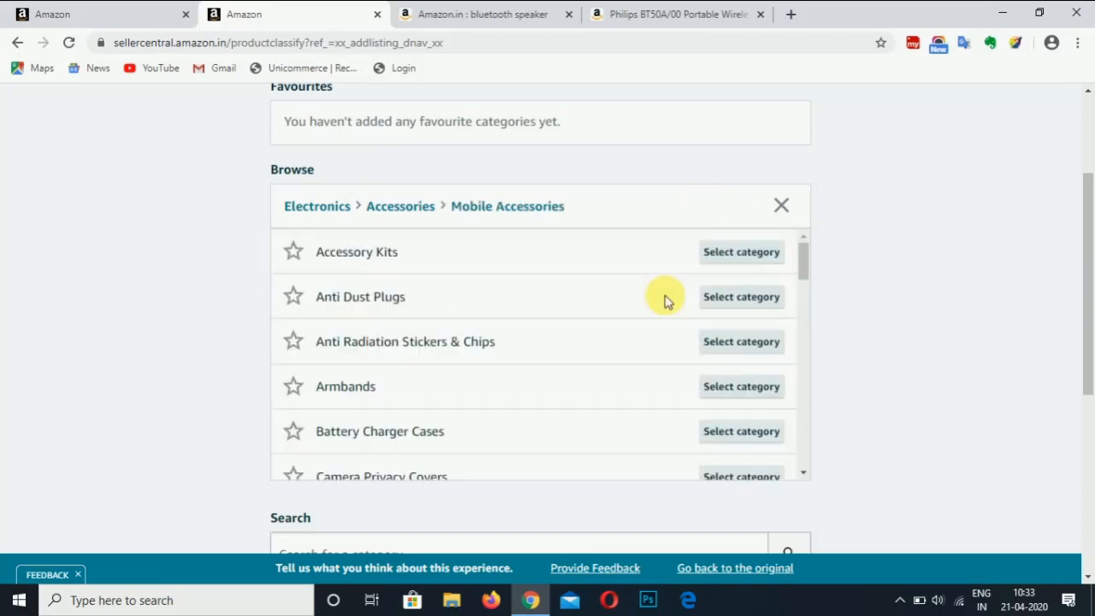
pyautogui.moveTo(804, 254); pyautogui.dragTo(813, 514)
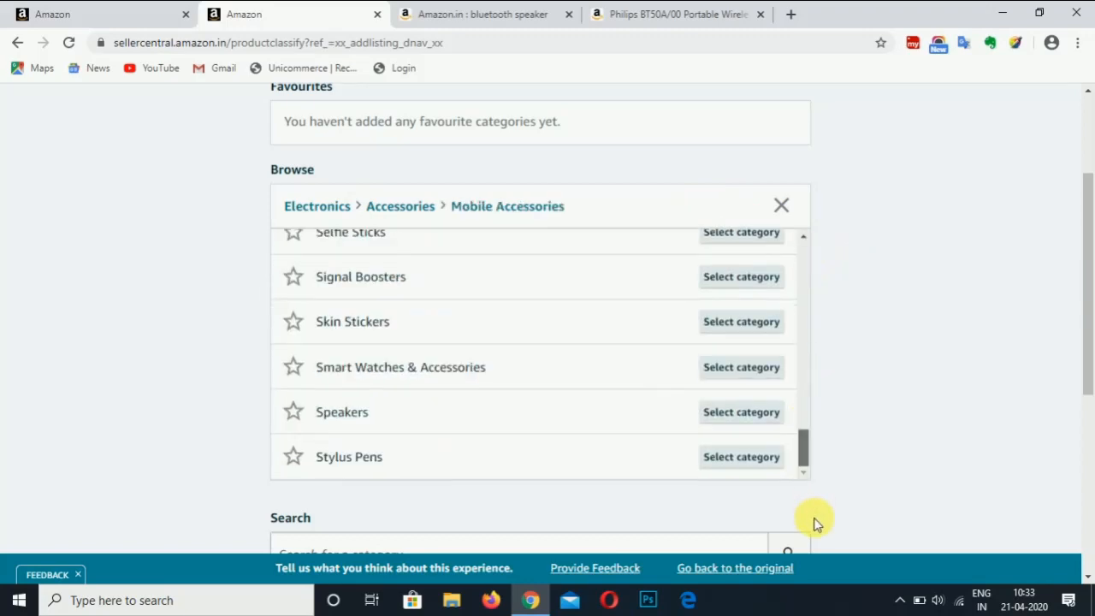
pyautogui.click(733, 414)
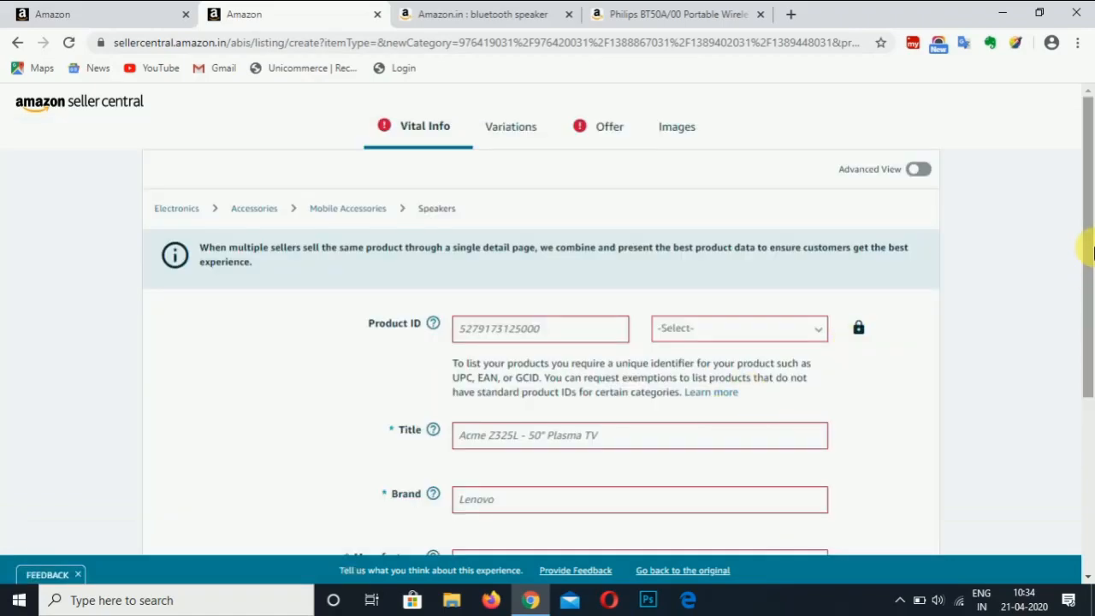
# - Examine the Product ID type options in the listing's Vital Info form without choosing one
pyautogui.moveTo(1093, 250); pyautogui.dragTo(1087, 308)
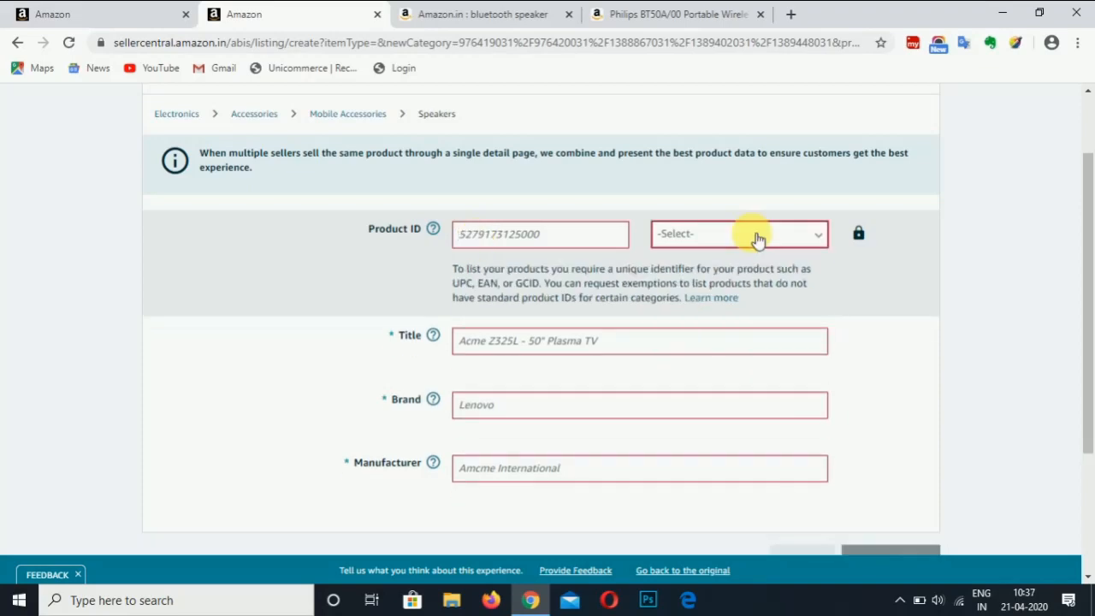
pyautogui.click(758, 237)
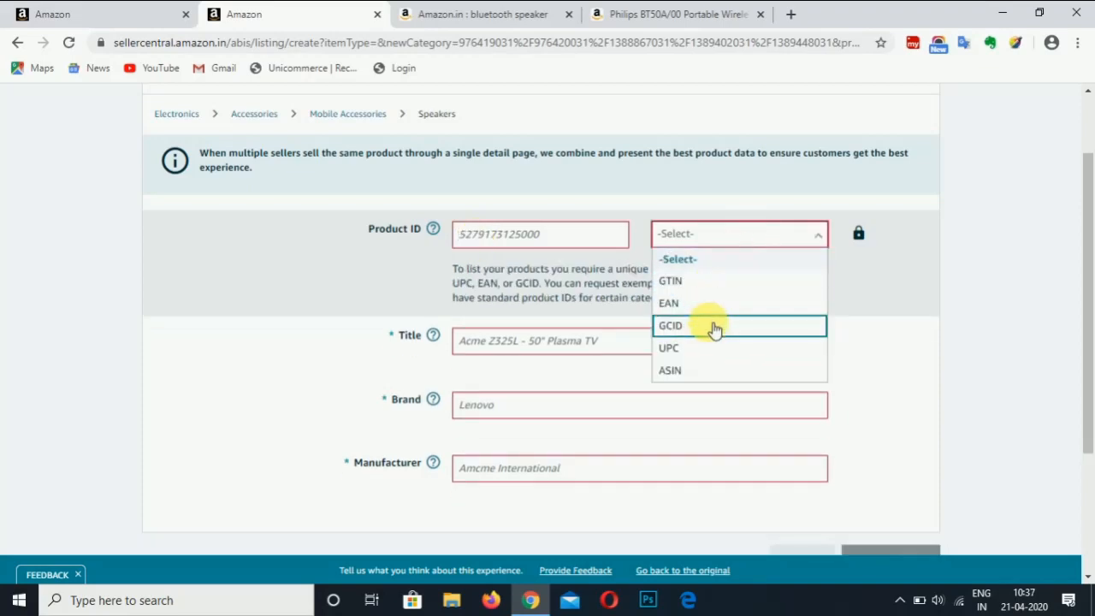
pyautogui.click(23, 288)
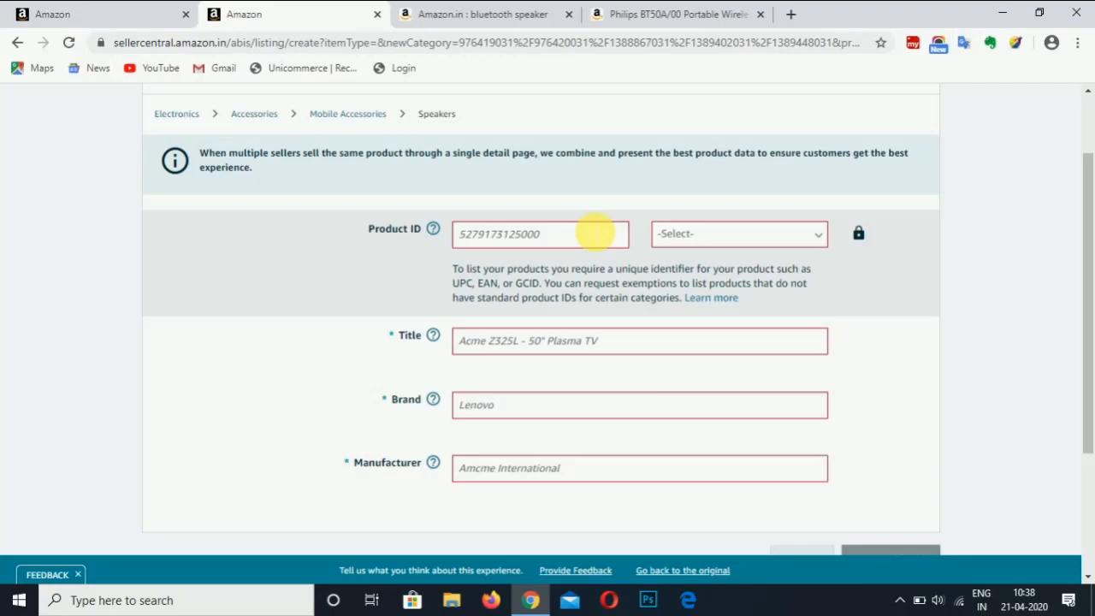
# - Set the new listing's brand to Philips in the Vital Info form
pyautogui.click(543, 342)
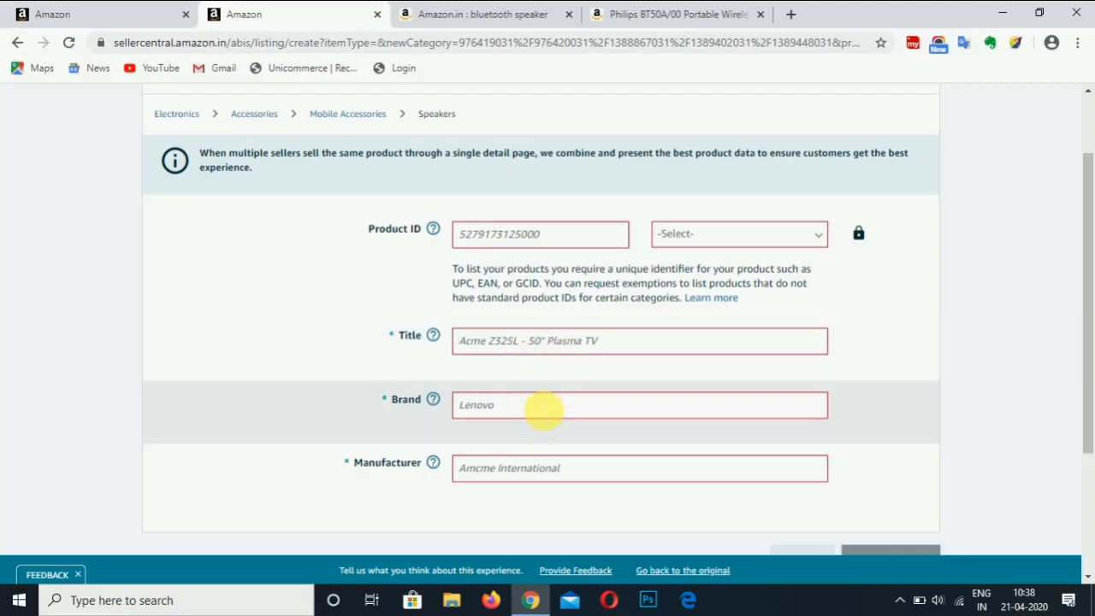
pyautogui.click(544, 411)
pyautogui.write('Ph')
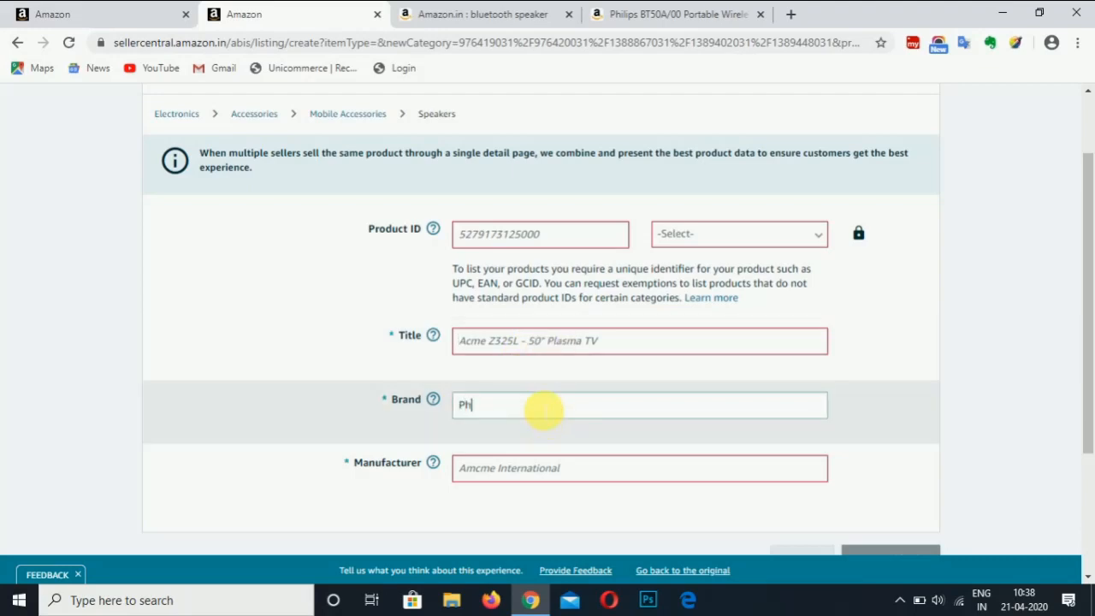
pyautogui.write('ilips')
# - Set the listing's title to "Philips ABC Speaker"
pyautogui.click(525, 348)
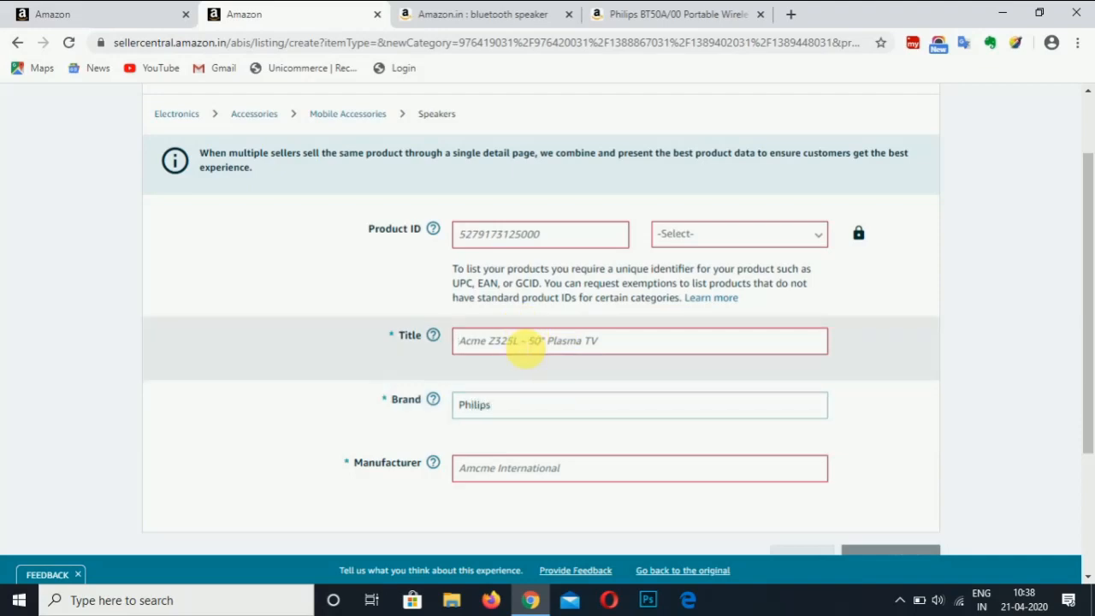
pyautogui.write('Phil')
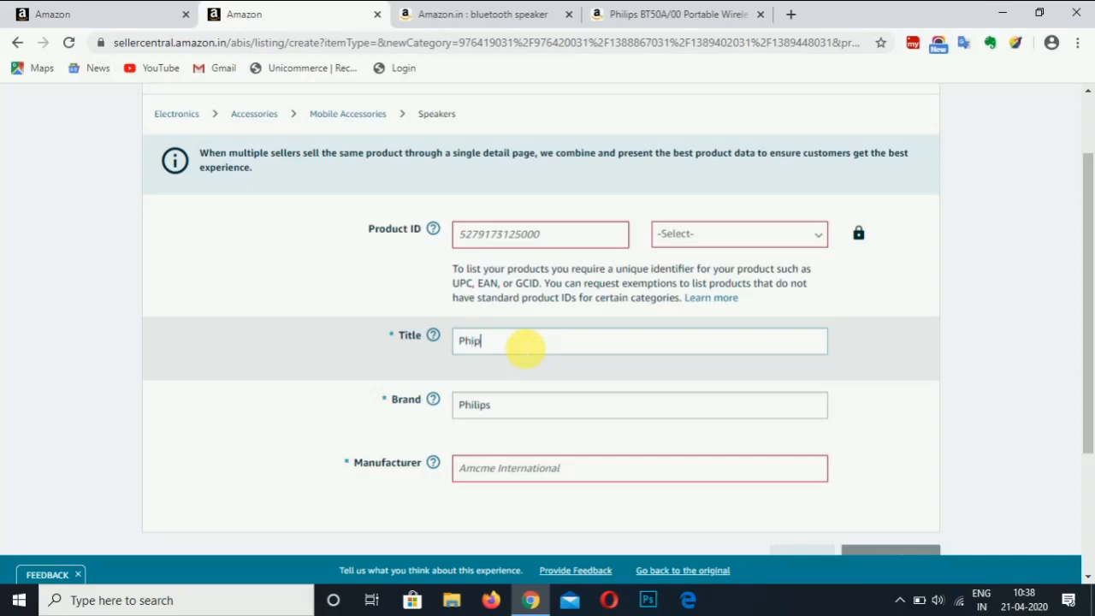
pyautogui.press('BackSpace')
pyautogui.write('lipd')
pyautogui.press('BackSpace')
pyautogui.write('s ABC Speaker')
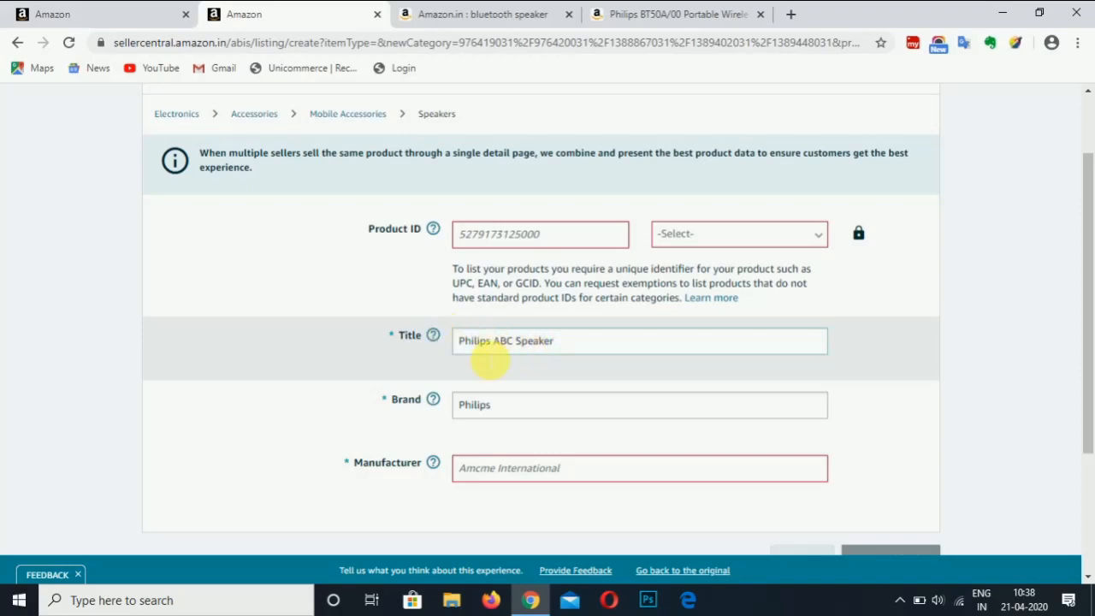
# - Open the listing's Variations section to view its variations theme field
pyautogui.click(474, 411)
pyautogui.click(519, 482)
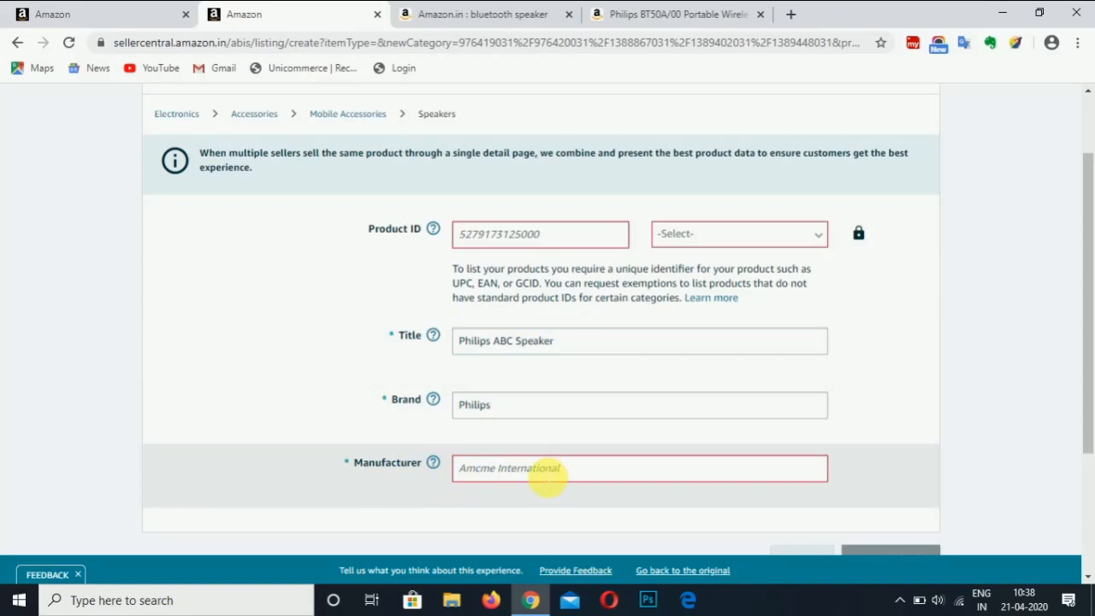
pyautogui.moveTo(1087, 286); pyautogui.dragTo(1092, 236)
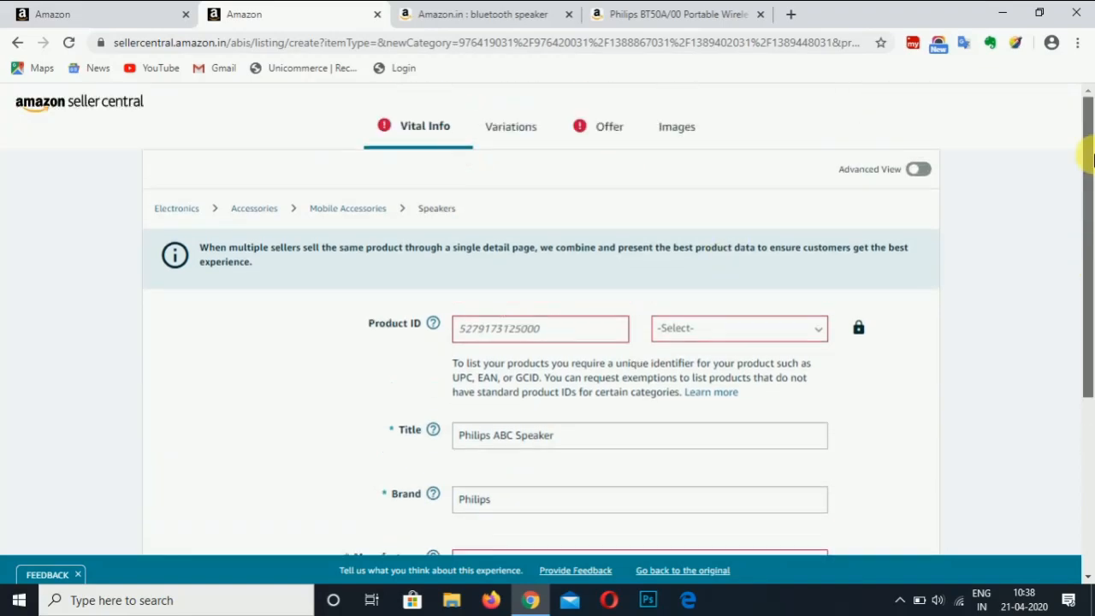
pyautogui.click(510, 147)
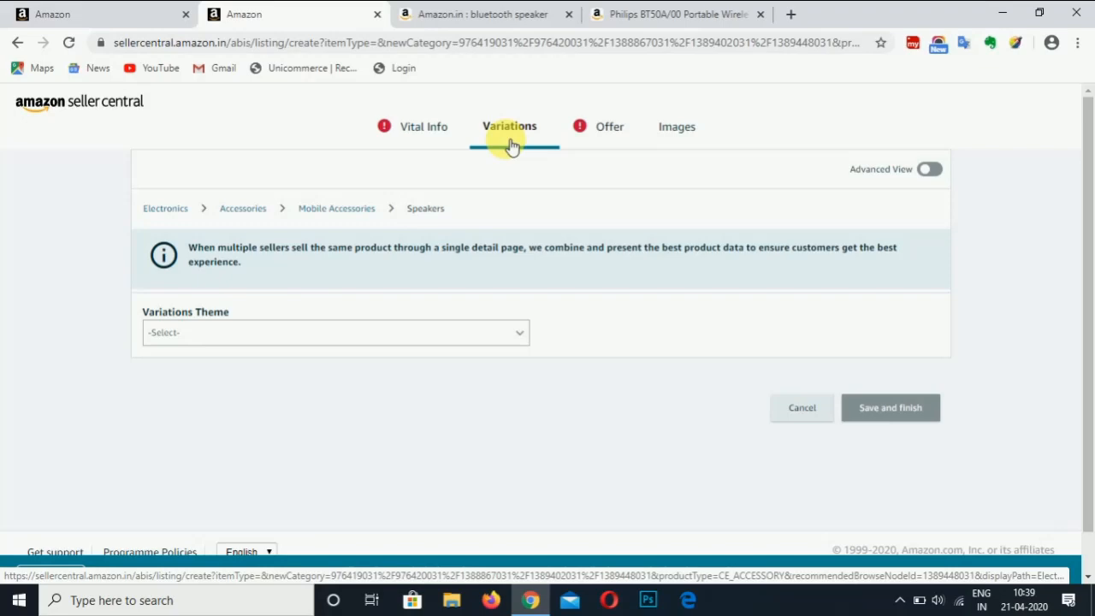
# - In the listing's Offer section, set the Maximum Retail Price to ₹2500 and Your price to ₹2200
pyautogui.click(610, 133)
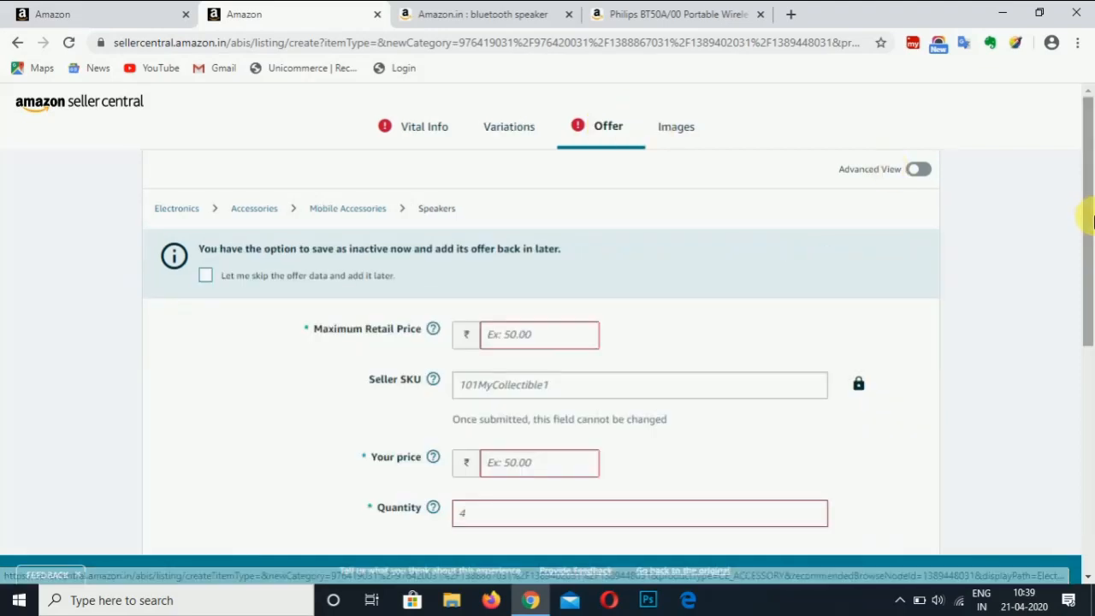
pyautogui.moveTo(1086, 220); pyautogui.dragTo(1086, 254)
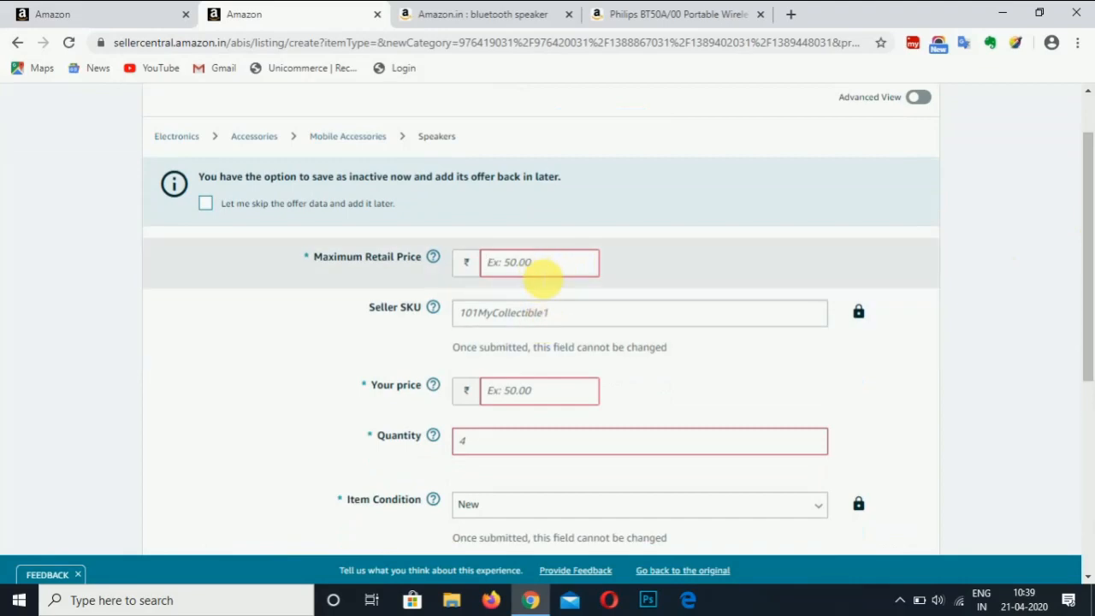
pyautogui.click(541, 272)
pyautogui.write('2500')
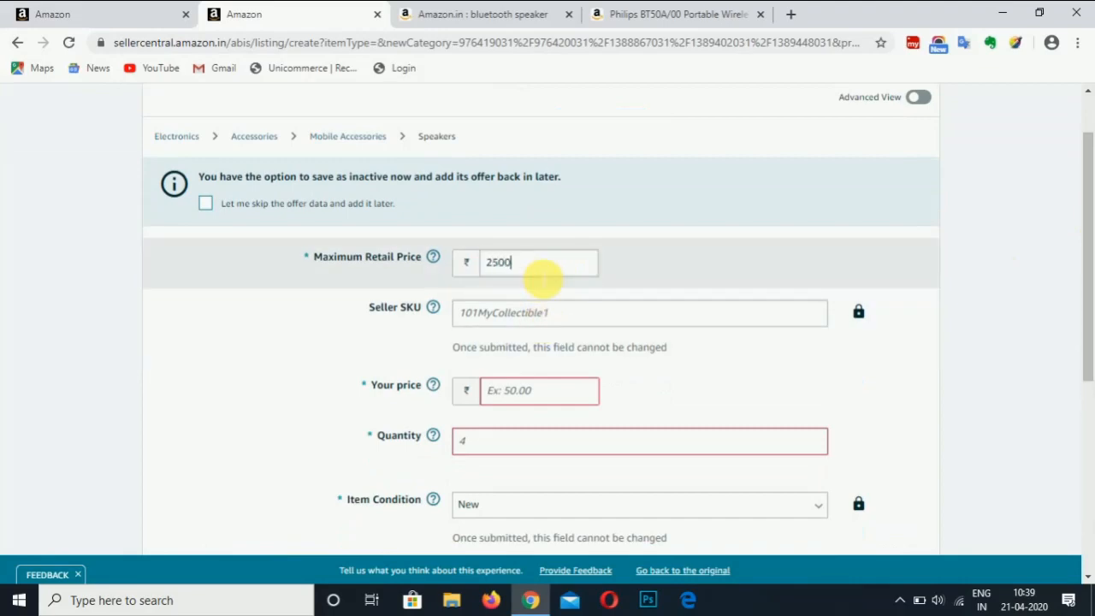
pyautogui.click(537, 323)
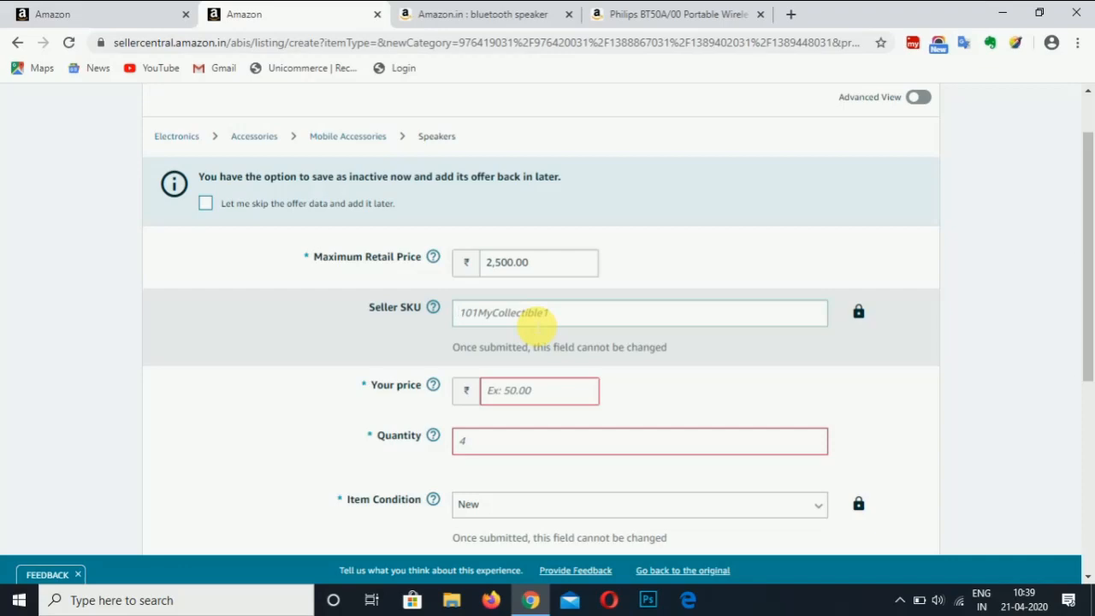
pyautogui.scroll(-1, 535, 323)
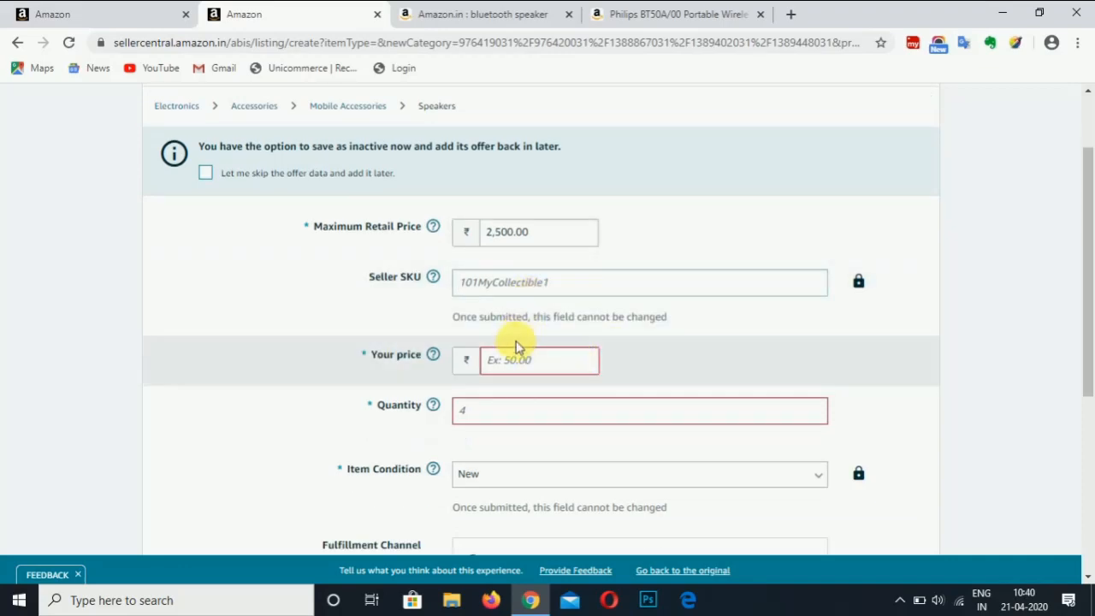
pyautogui.click(516, 359)
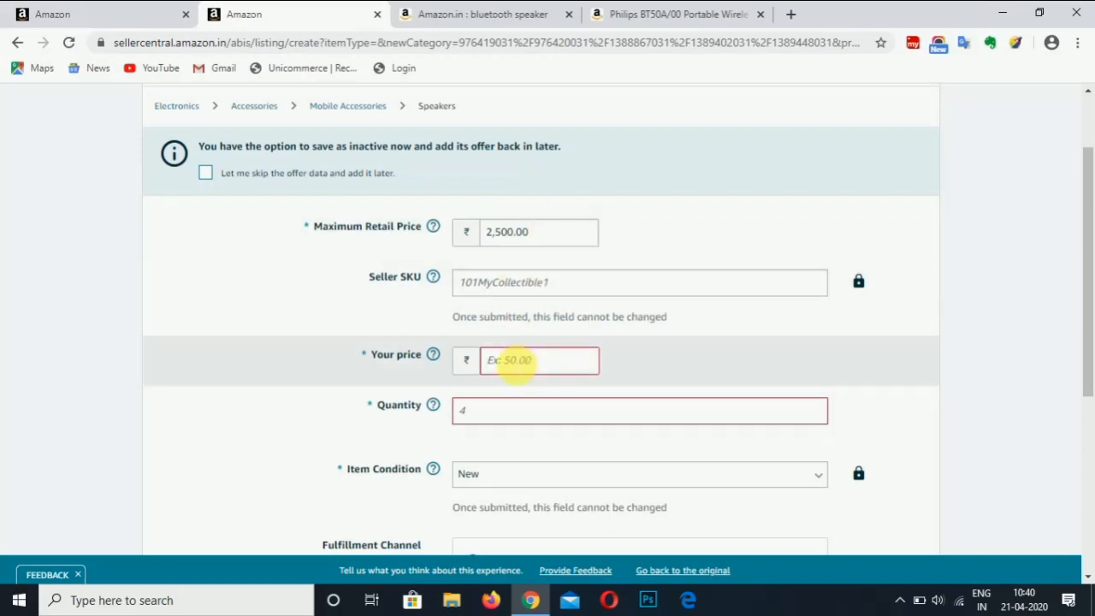
pyautogui.write('2200')
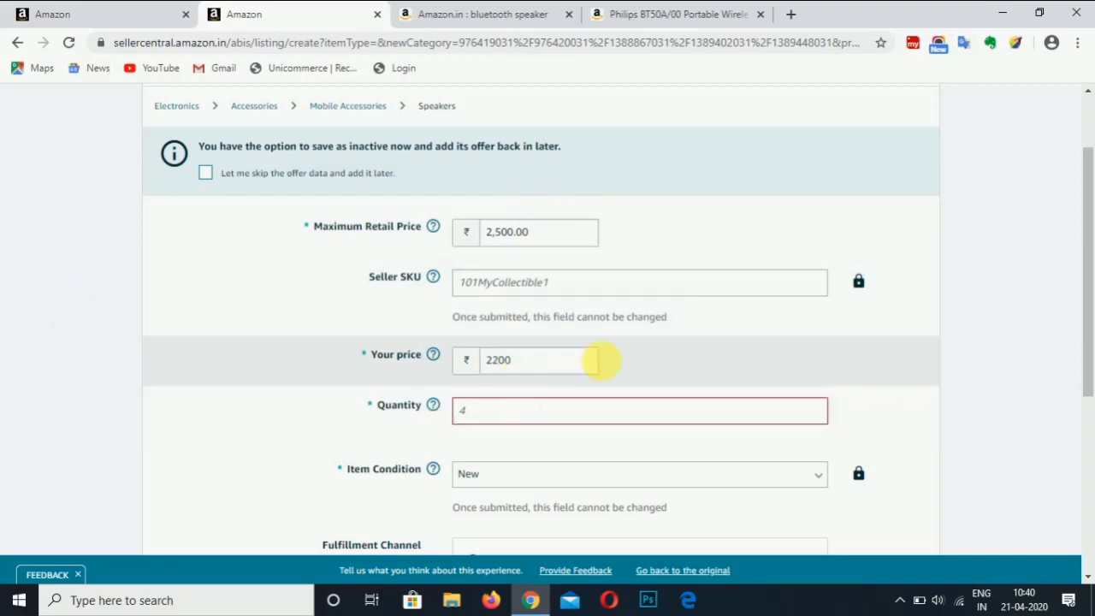
# - Set the offer's quantity to 20 and review the item condition and fulfillment channel options
pyautogui.scroll(-1, 1088, 291)
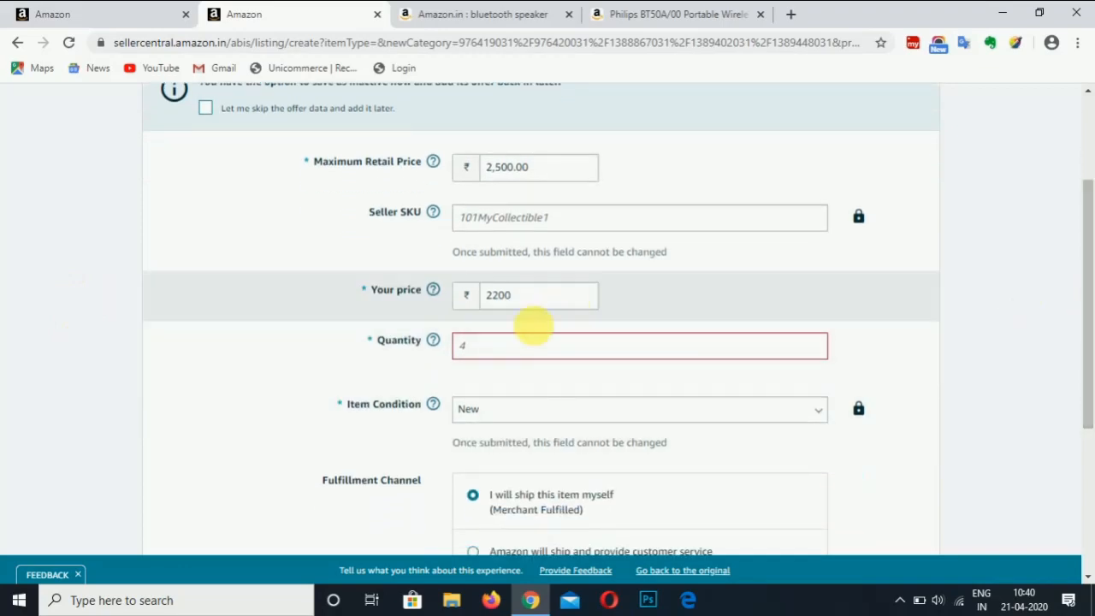
pyautogui.scroll(-1, 523, 346)
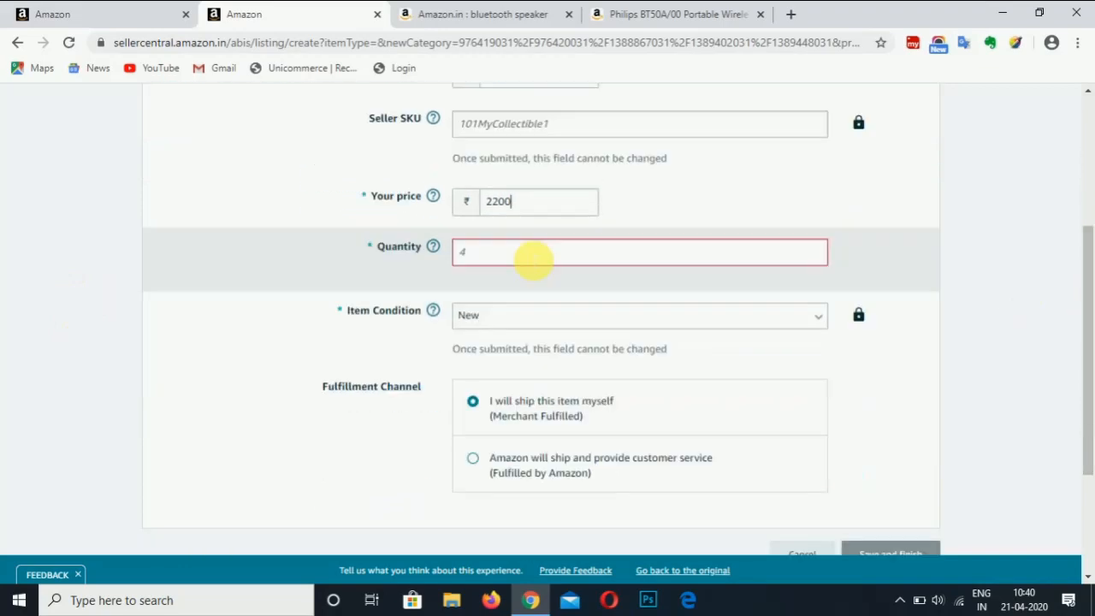
pyautogui.click(532, 262)
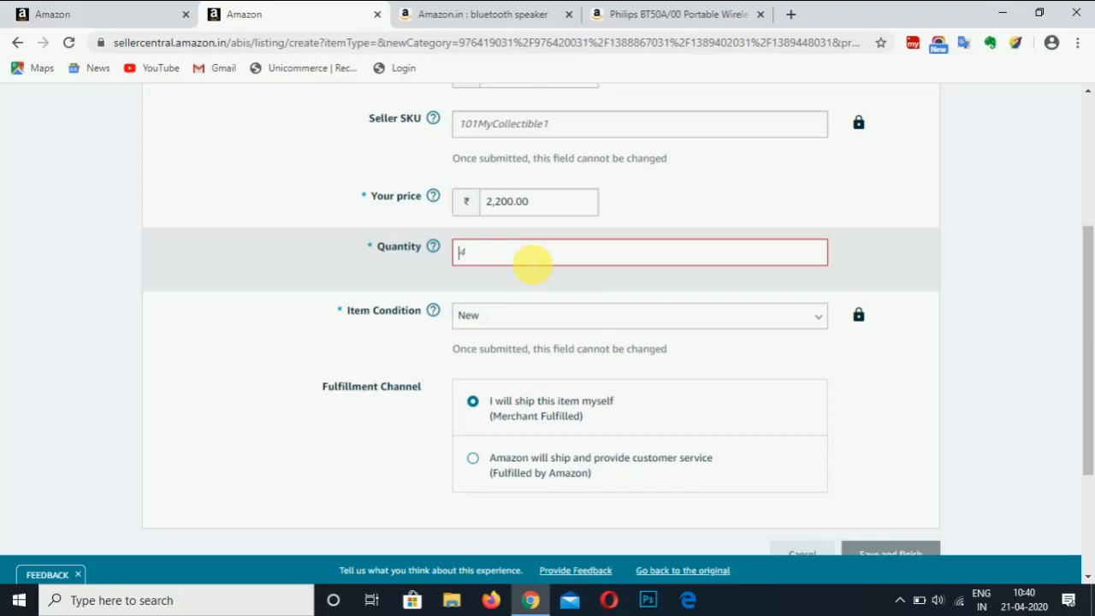
pyautogui.write('20')
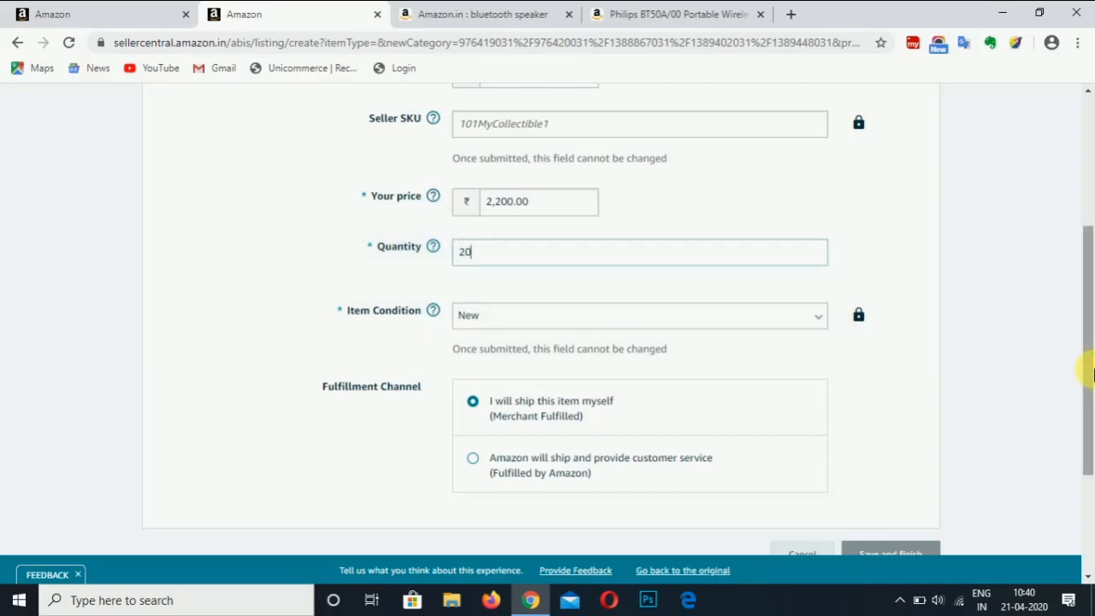
pyautogui.scroll(-1, 1091, 376)
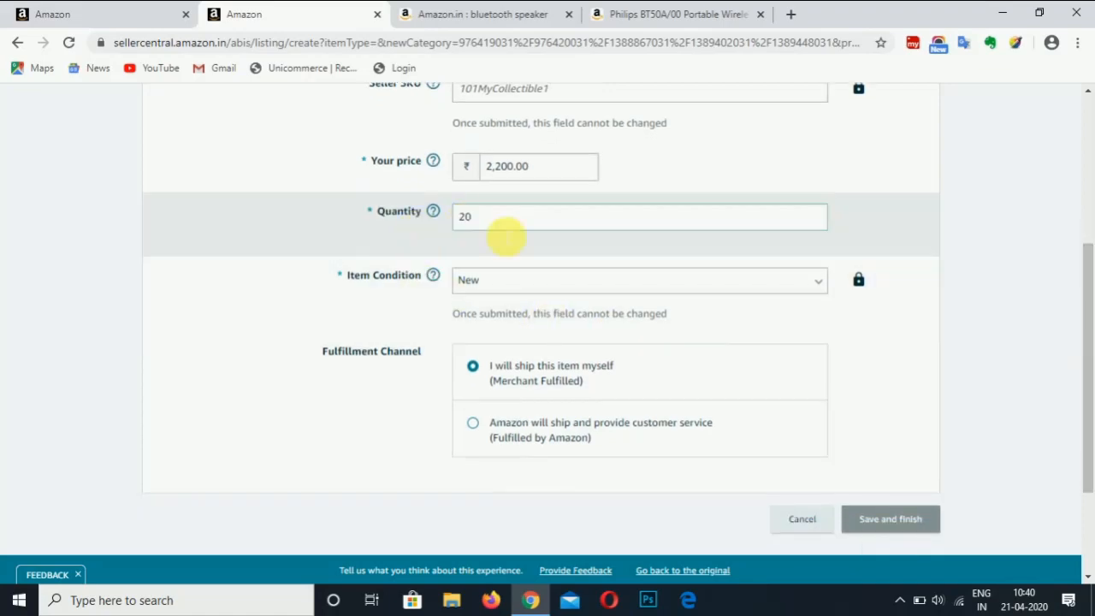
pyautogui.press('Tab')
pyautogui.scroll(-1, 1087, 303)
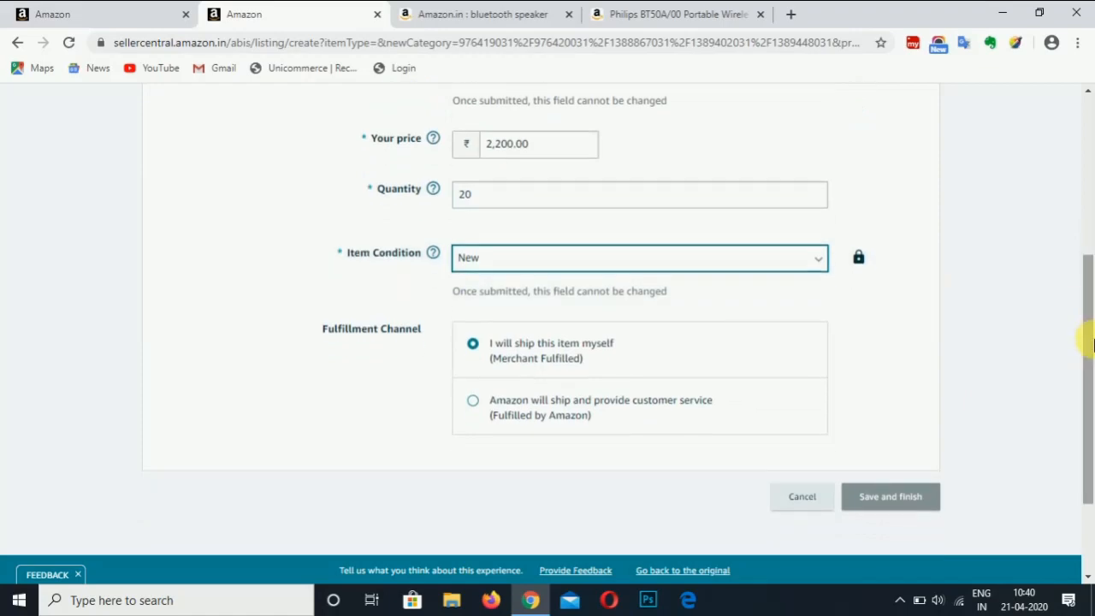
pyautogui.scroll(1, 1063, 336)
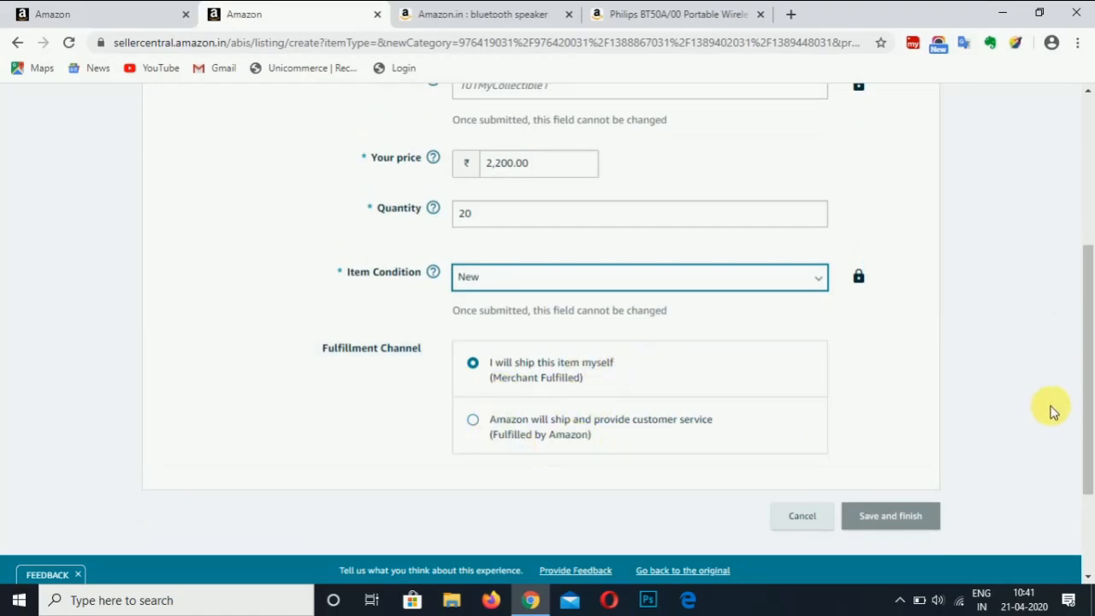
pyautogui.moveTo(1087, 373); pyautogui.dragTo(1092, 368)
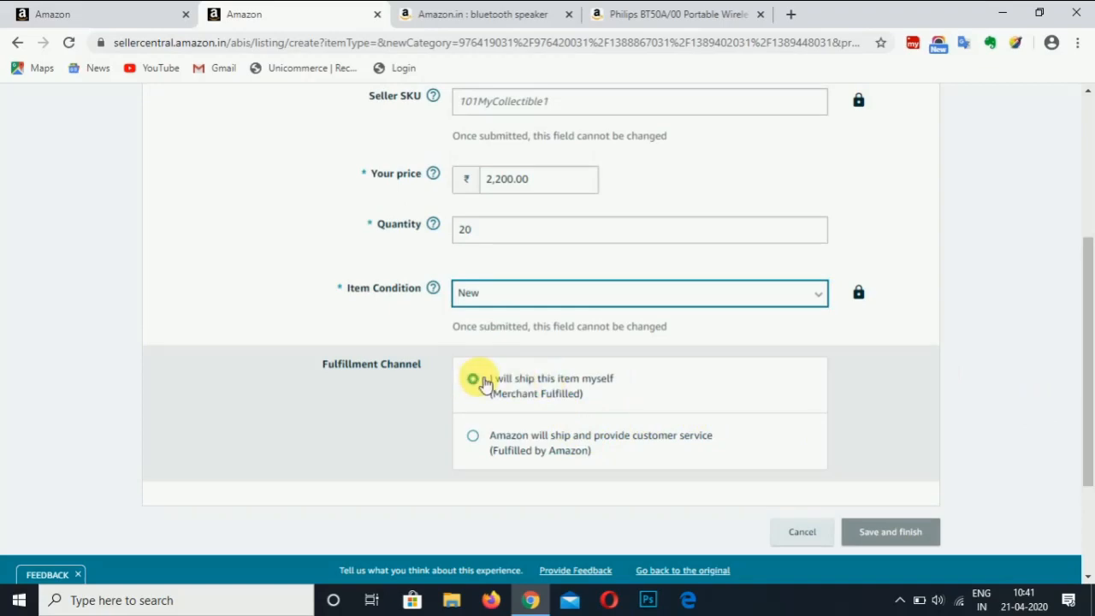
# - Open the listing's Images section and look over the product image upload slots
pyautogui.moveTo(1084, 400); pyautogui.dragTo(1026, 237)
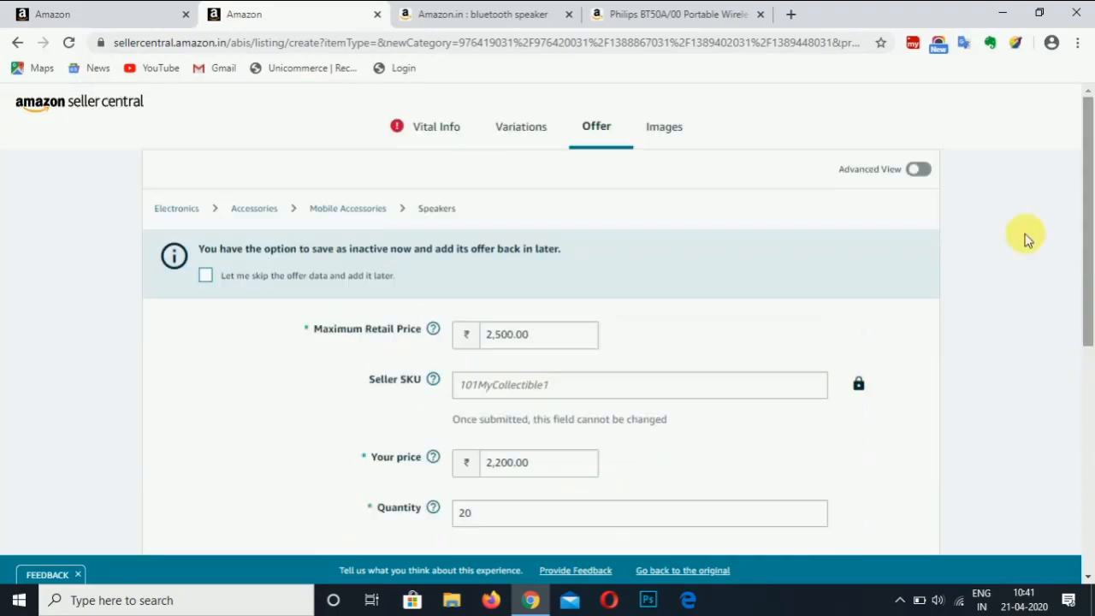
pyautogui.click(664, 126)
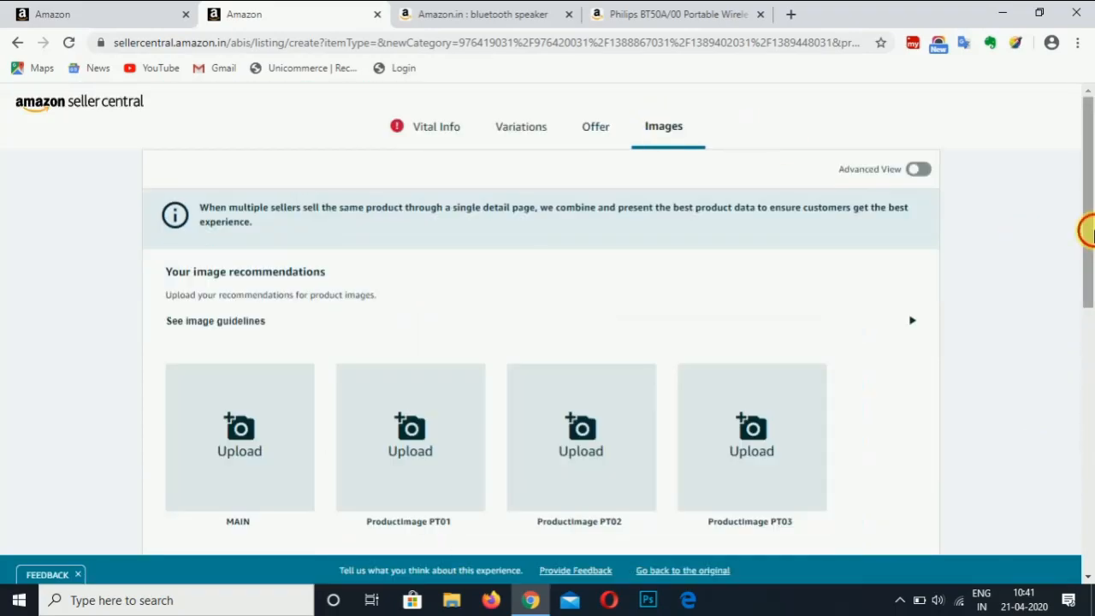
pyautogui.moveTo(1087, 288); pyautogui.dragTo(1088, 334)
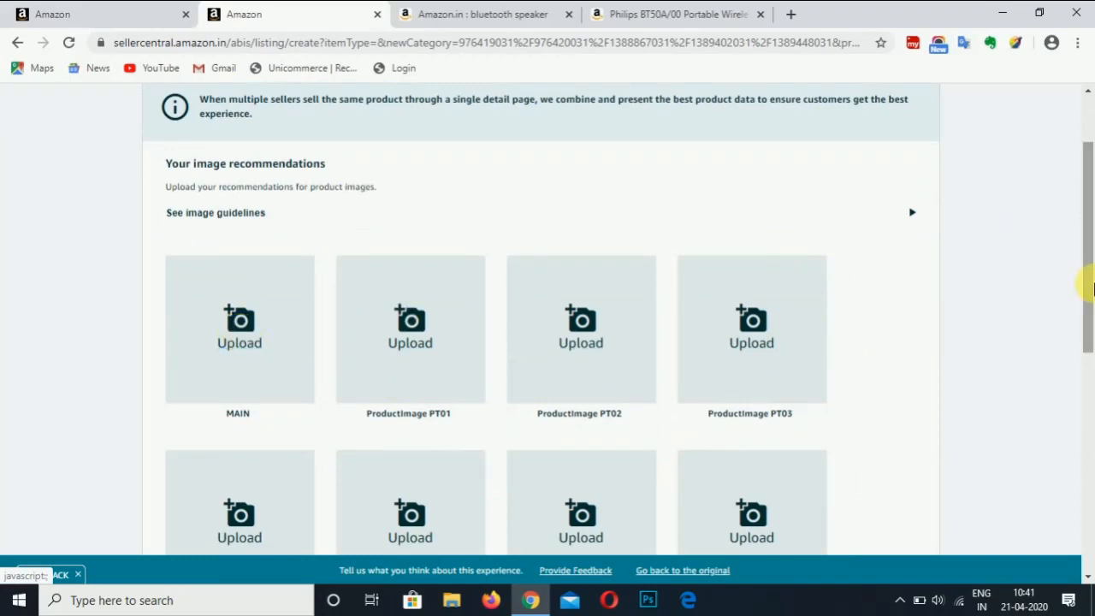
pyautogui.moveTo(1088, 252); pyautogui.dragTo(1088, 268)
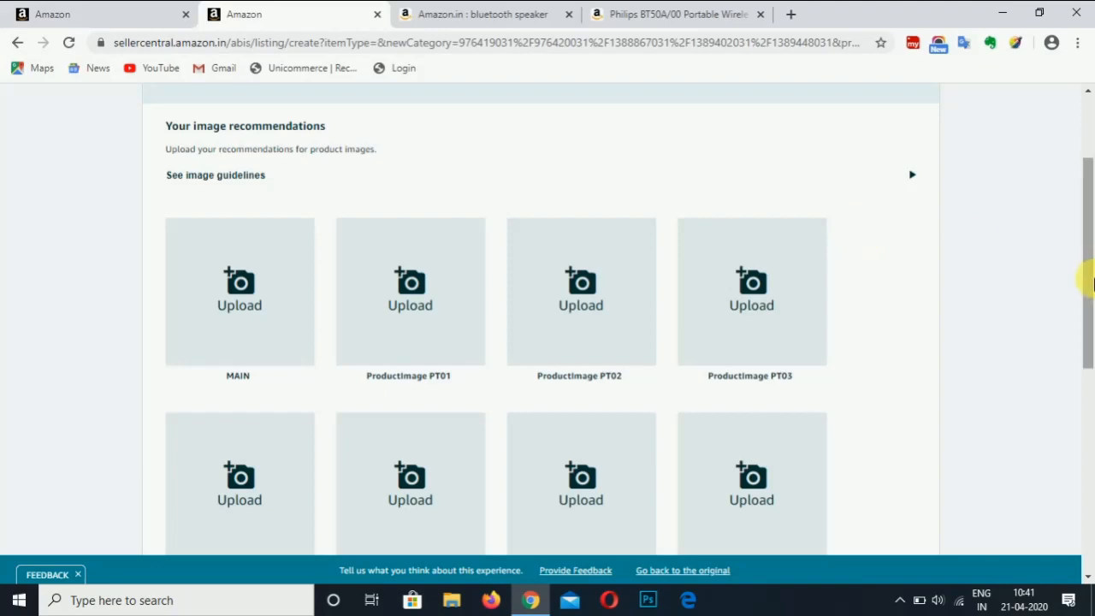
pyautogui.moveTo(1085, 276); pyautogui.dragTo(1087, 217)
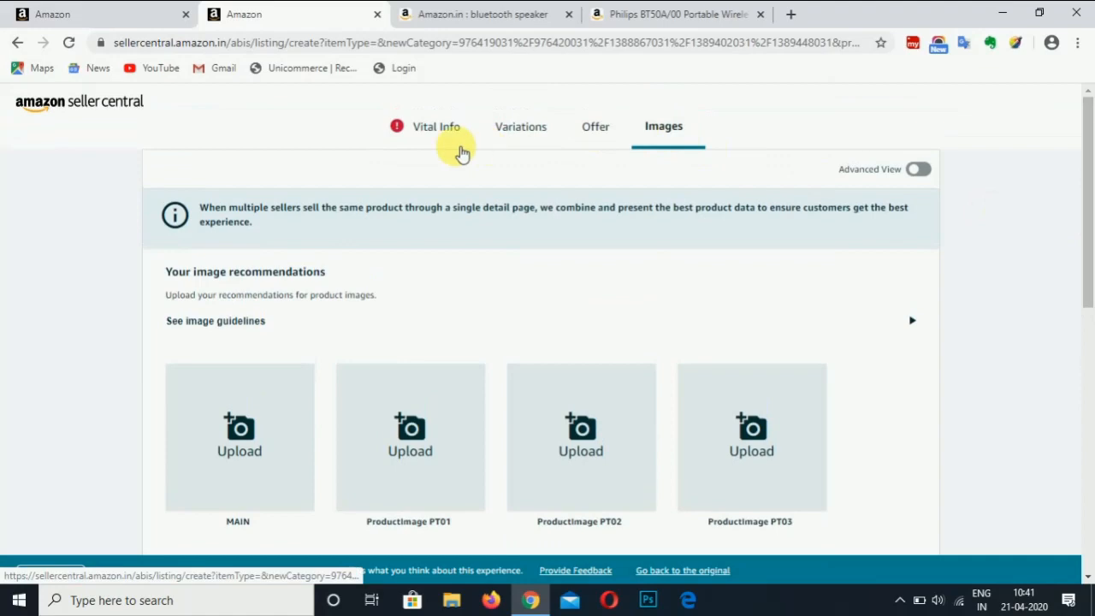
# - Turn on Advanced View for the listing and examine the weight, battery and volume fields in the Compliance section
pyautogui.click(924, 170)
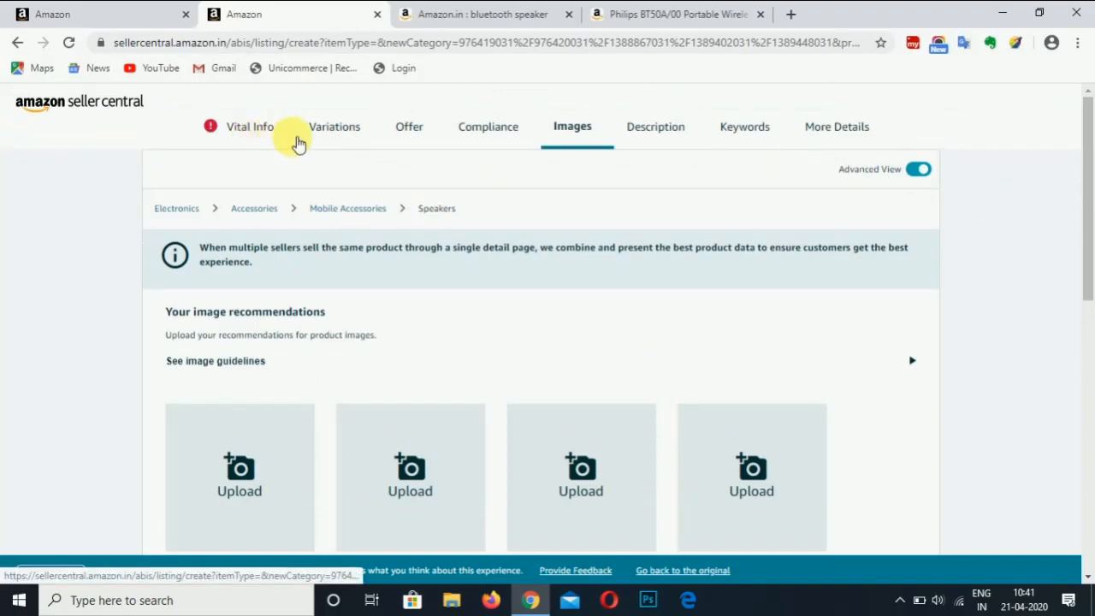
pyautogui.click(487, 126)
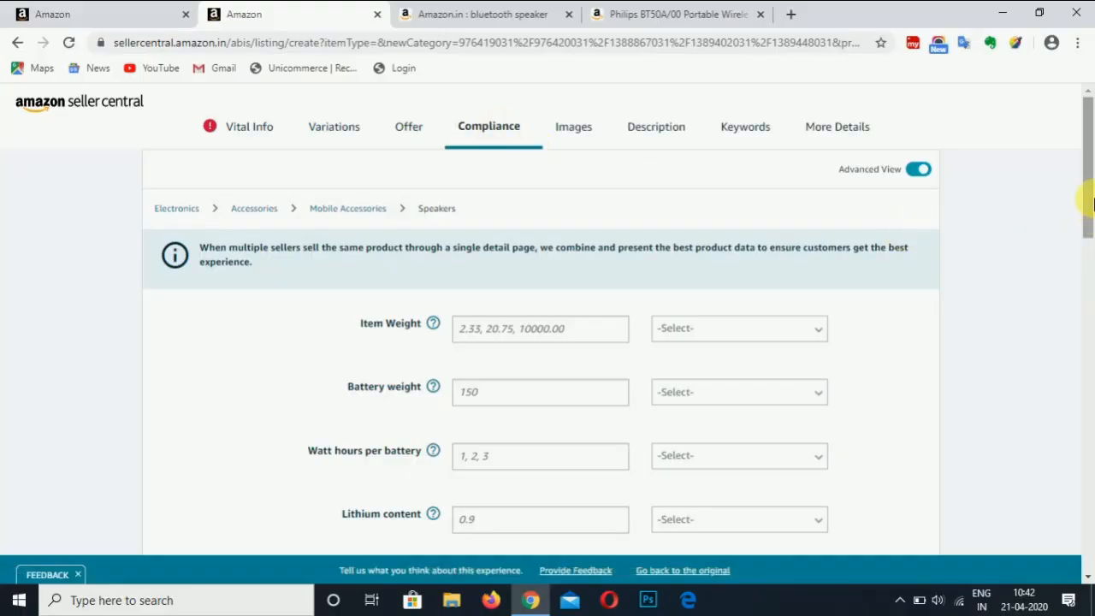
pyautogui.moveTo(1088, 225); pyautogui.dragTo(1092, 203)
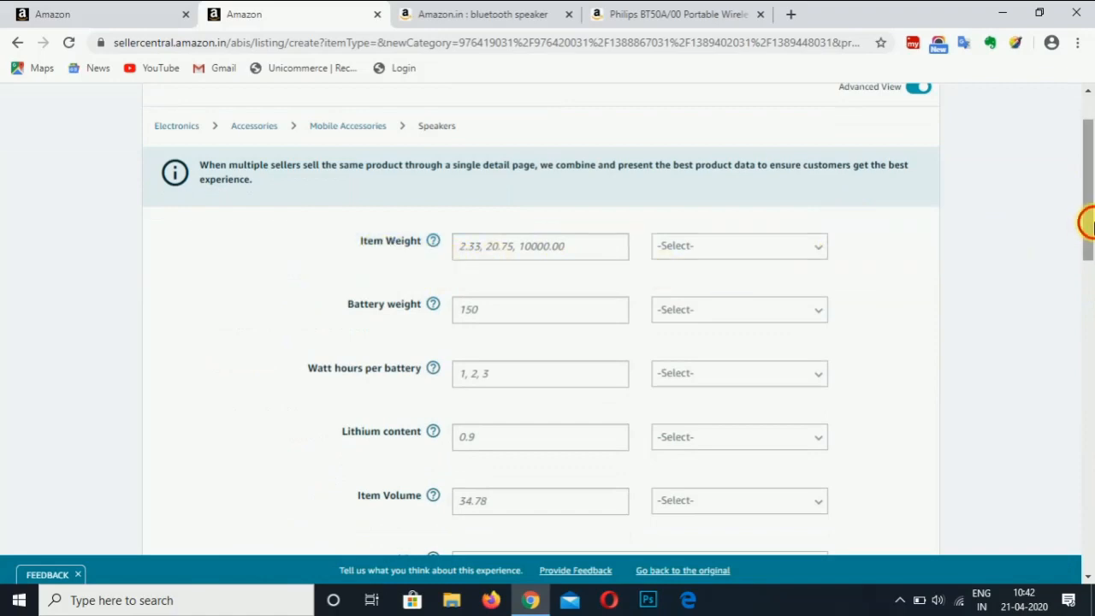
pyautogui.moveTo(1087, 219); pyautogui.dragTo(1092, 295)
pyautogui.moveTo(1088, 244); pyautogui.dragTo(1090, 90)
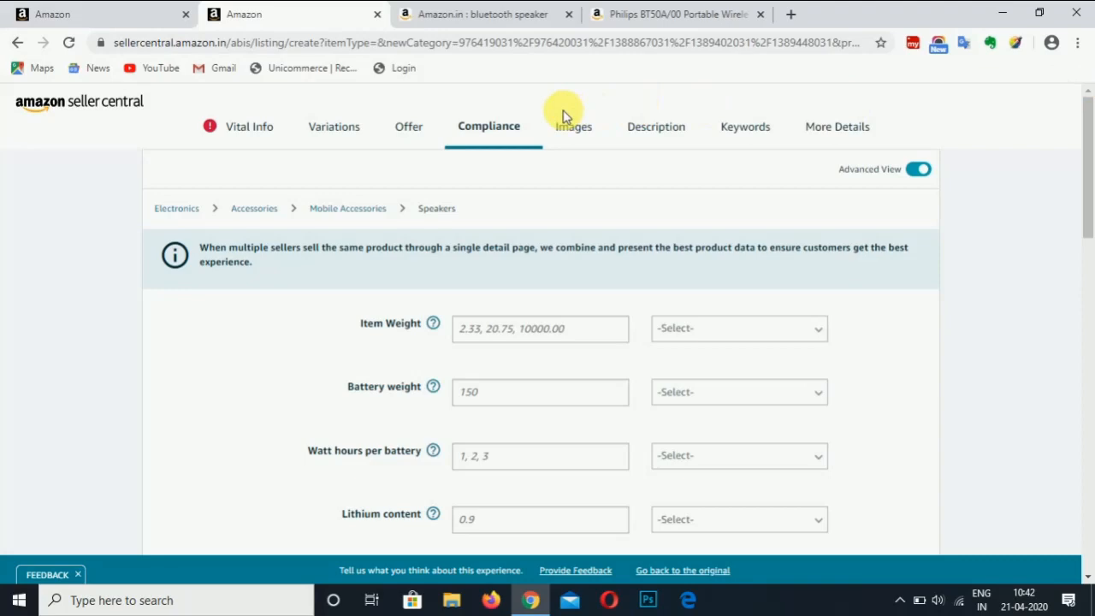
pyautogui.moveTo(1087, 183); pyautogui.dragTo(1090, 210)
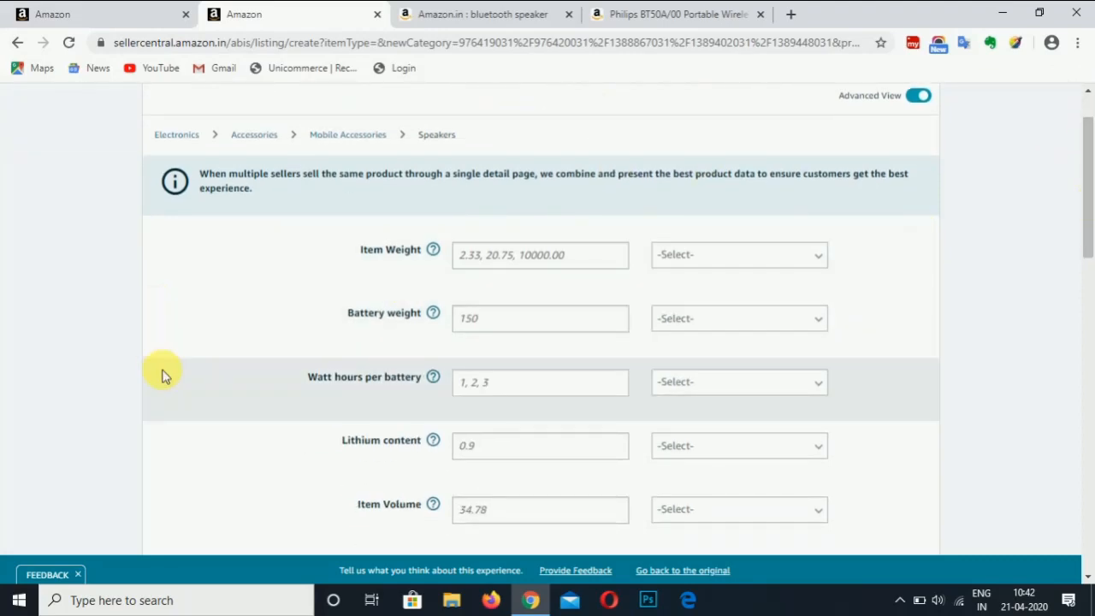
# - Open the listing's Description section and look over the description, bullet point and legal disclaimer fields
pyautogui.moveTo(1090, 221); pyautogui.dragTo(1092, 137)
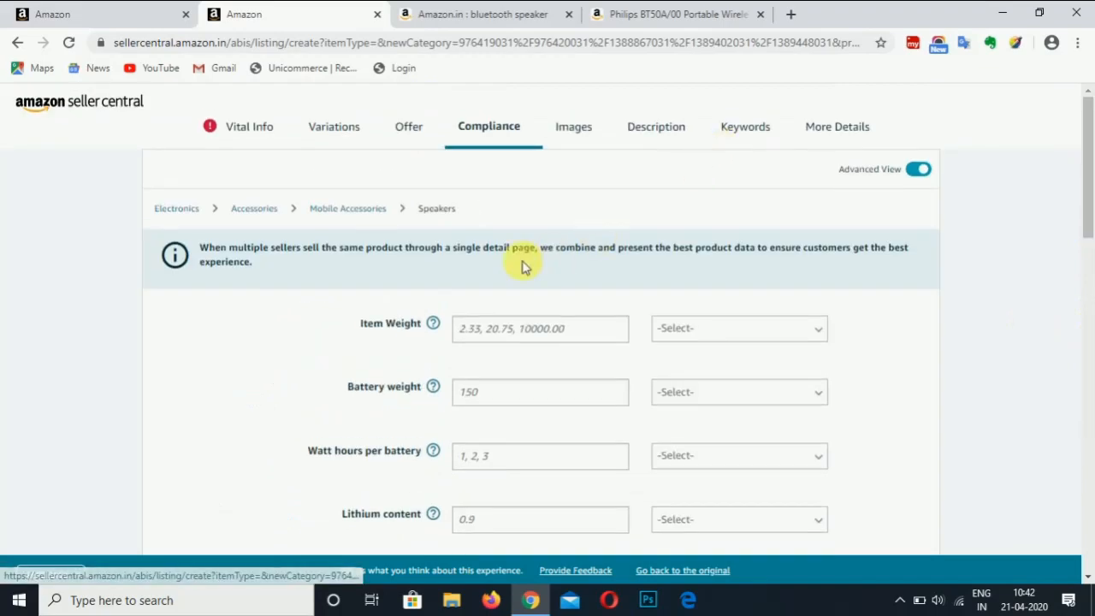
pyautogui.click(651, 144)
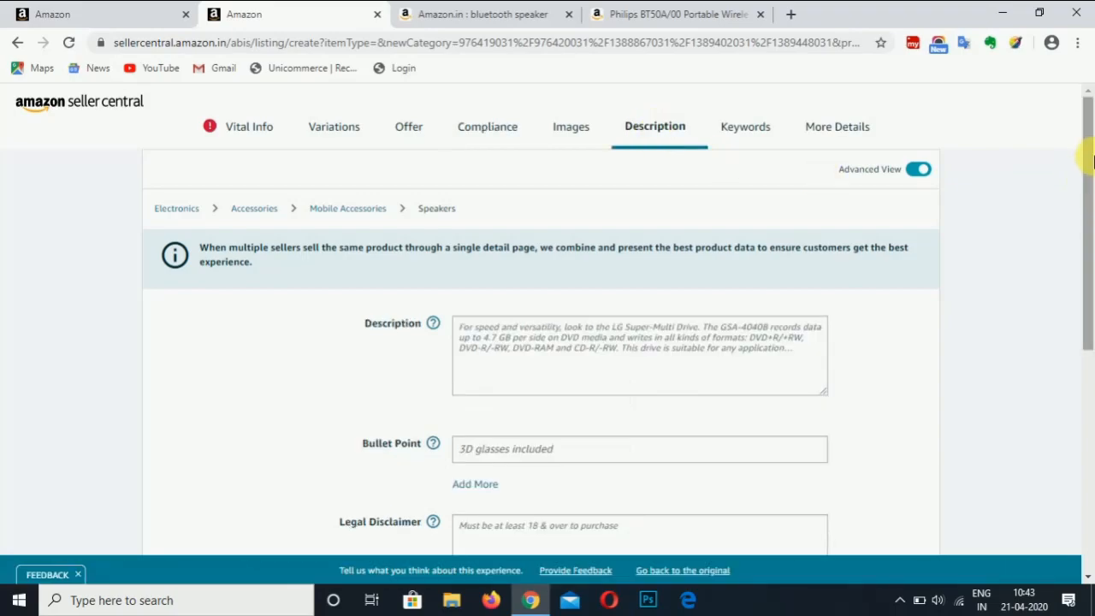
pyautogui.moveTo(1088, 159)
pyautogui.mouseDown()
pyautogui.moveTo(1088, 256)
pyautogui.moveTo(1089, 162)
pyautogui.mouseUp()
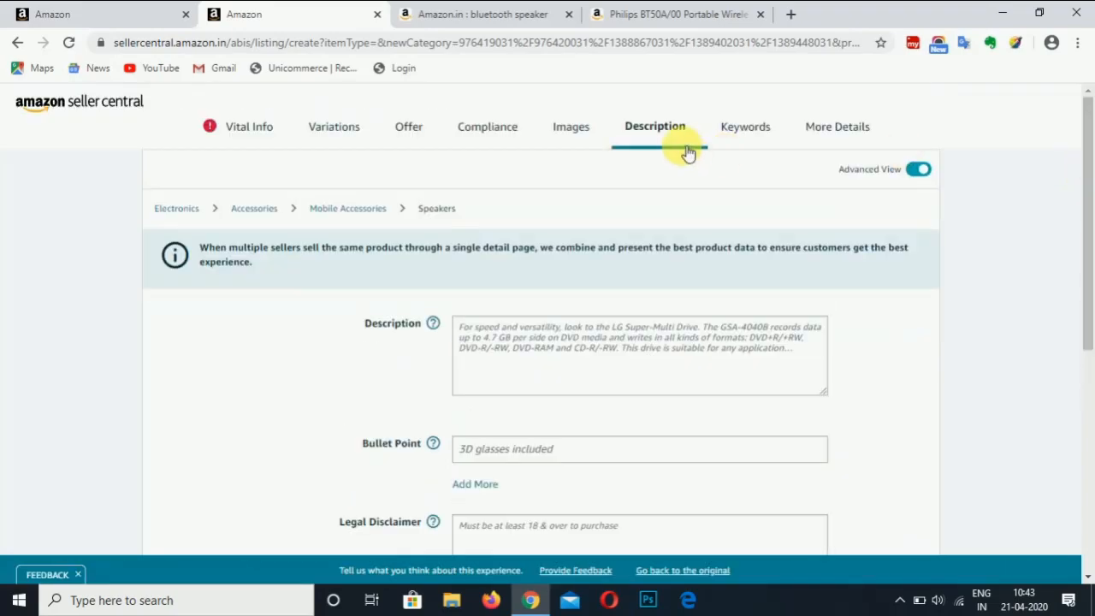
pyautogui.moveTo(1090, 225); pyautogui.dragTo(1090, 286)
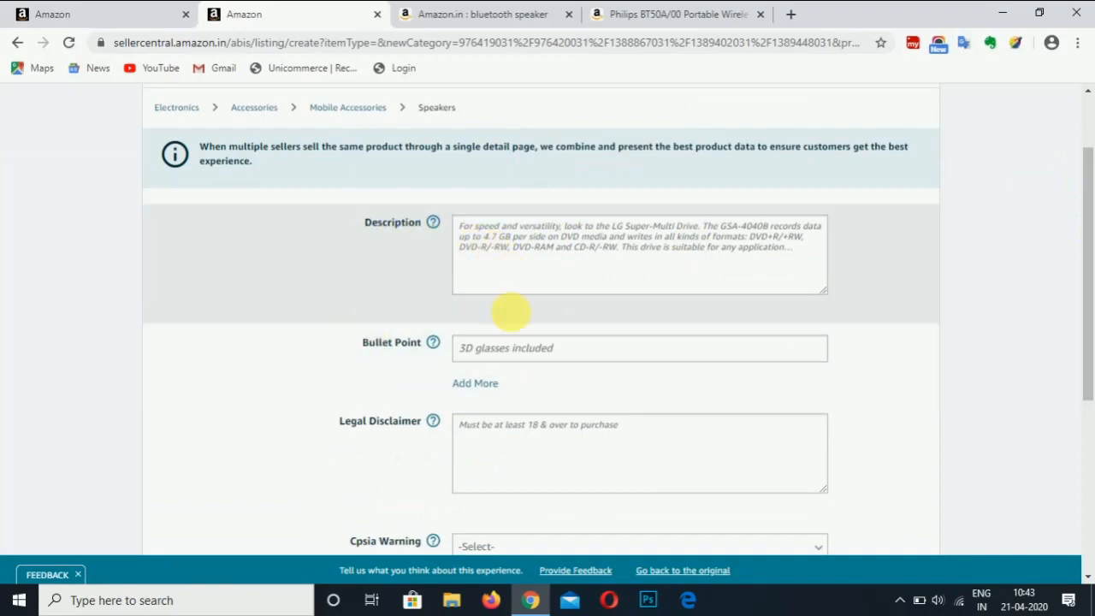
# - Open the Philips portable Bluetooth speaker from the Amazon.in search results and examine its bullet points and product description
pyautogui.click(483, 14)
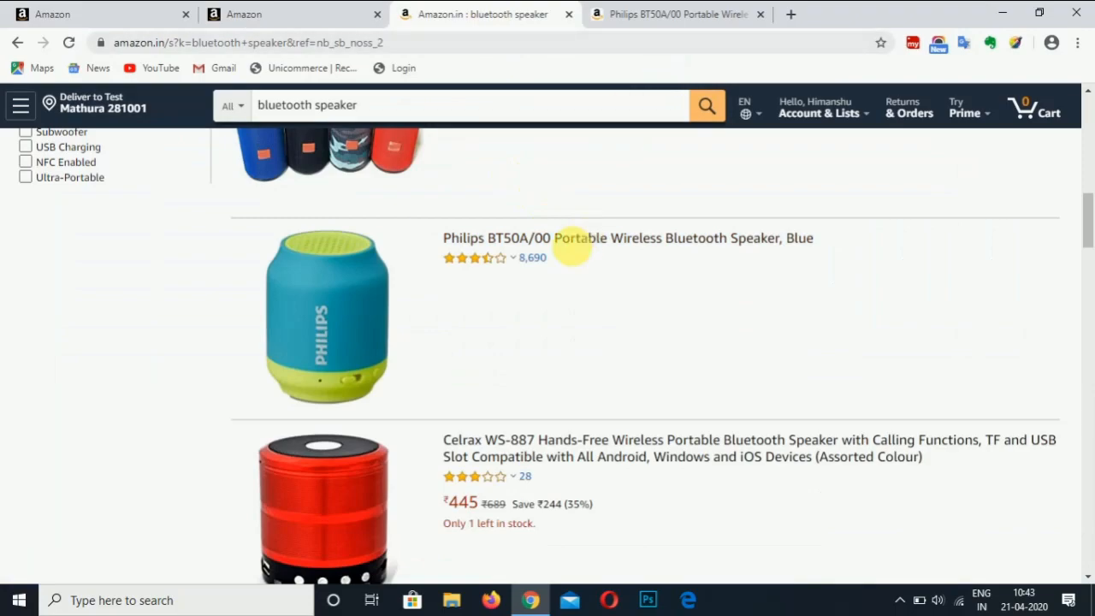
pyautogui.click(571, 240)
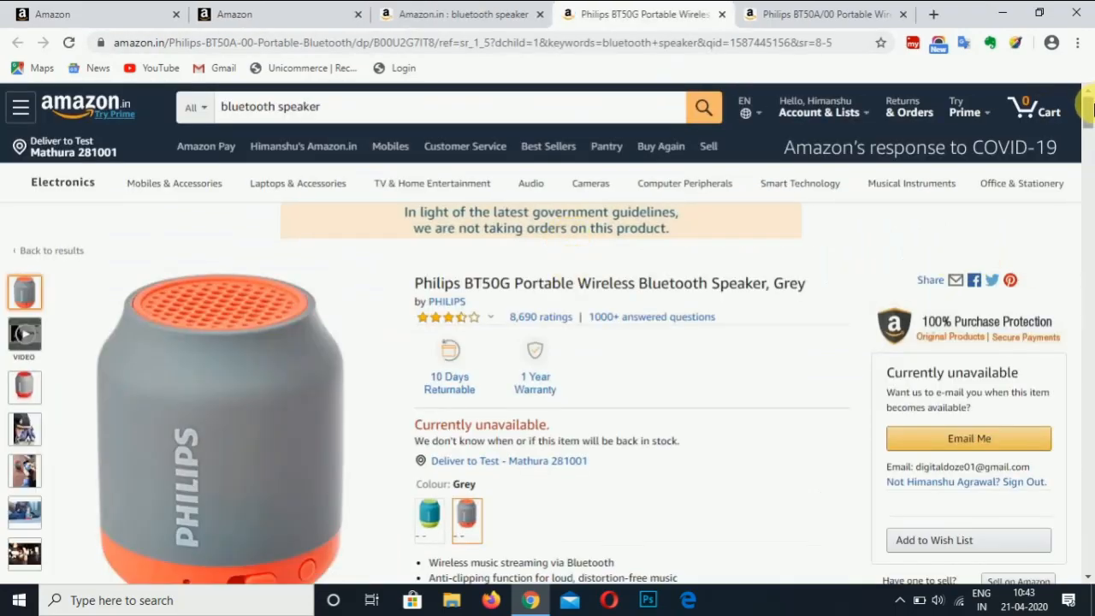
pyautogui.moveTo(1091, 103); pyautogui.dragTo(1090, 117)
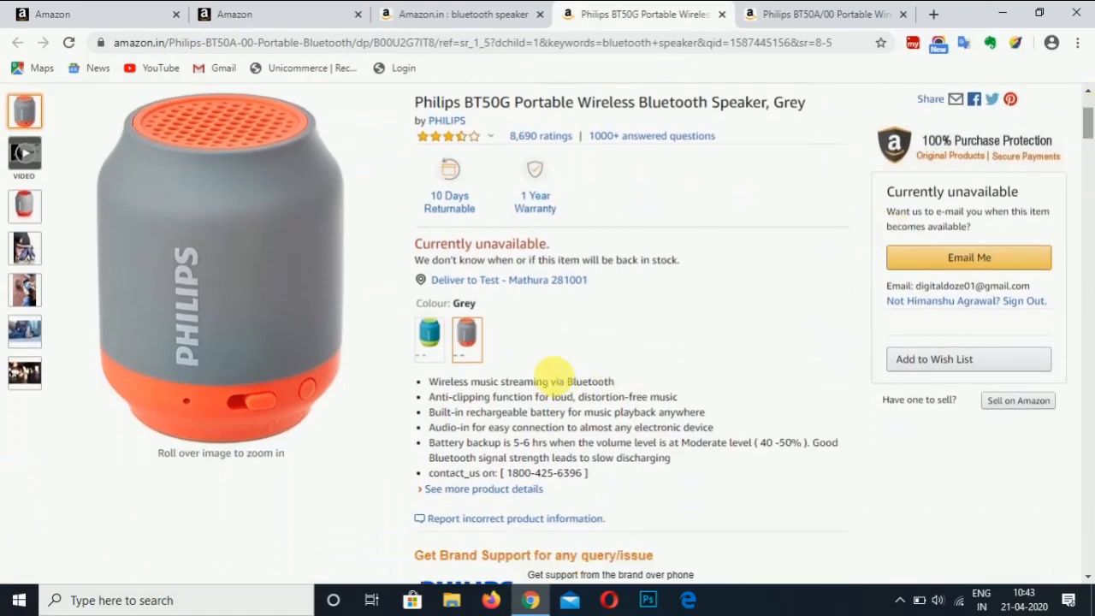
pyautogui.moveTo(429, 381); pyautogui.dragTo(597, 477)
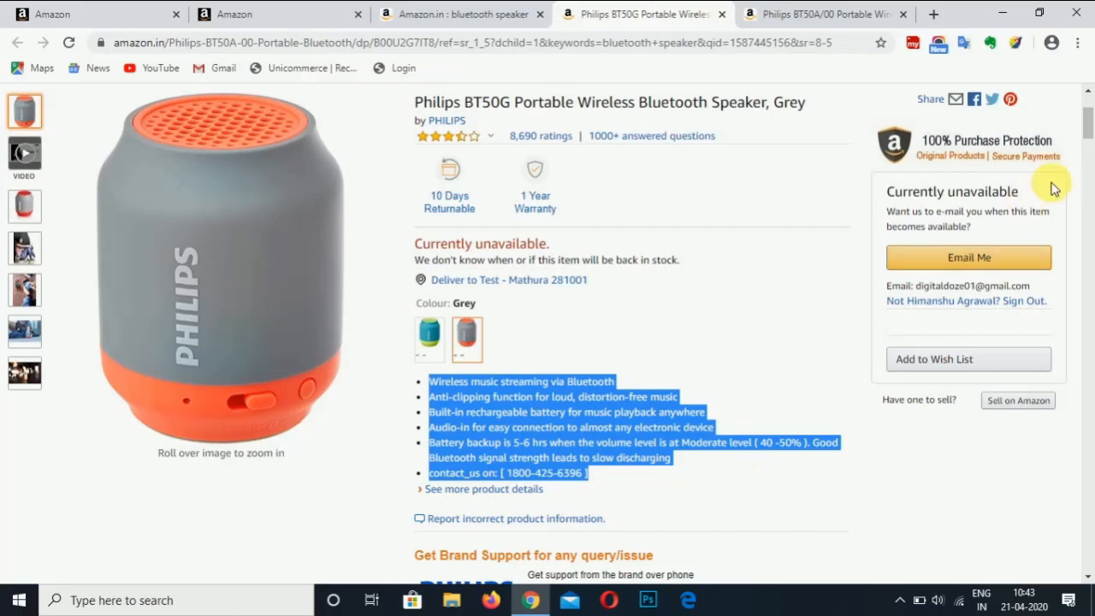
pyautogui.click(694, 339)
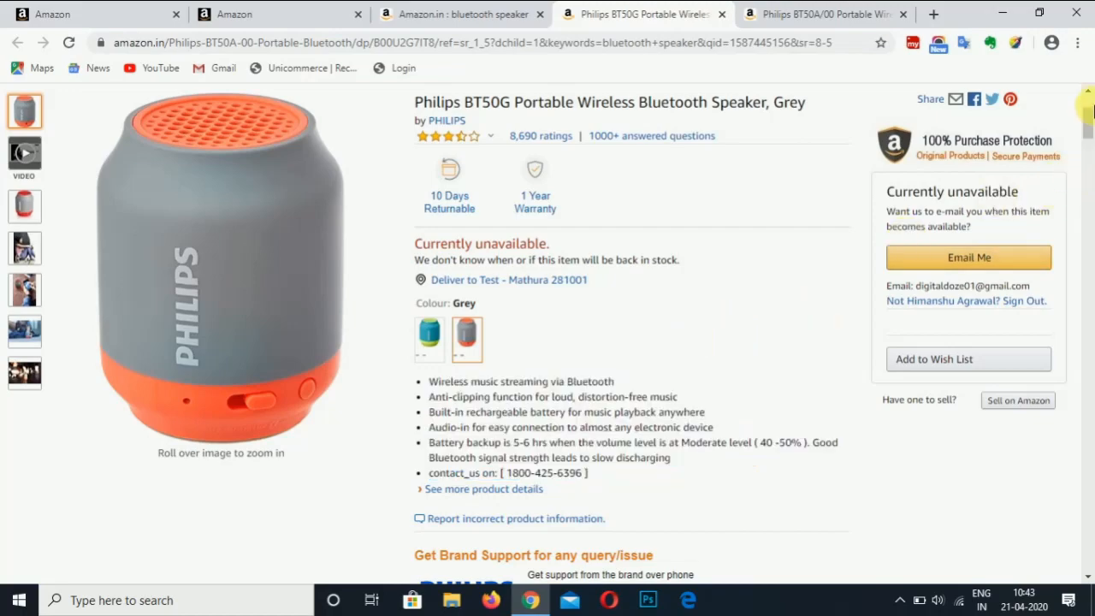
pyautogui.moveTo(1091, 123); pyautogui.dragTo(1091, 119)
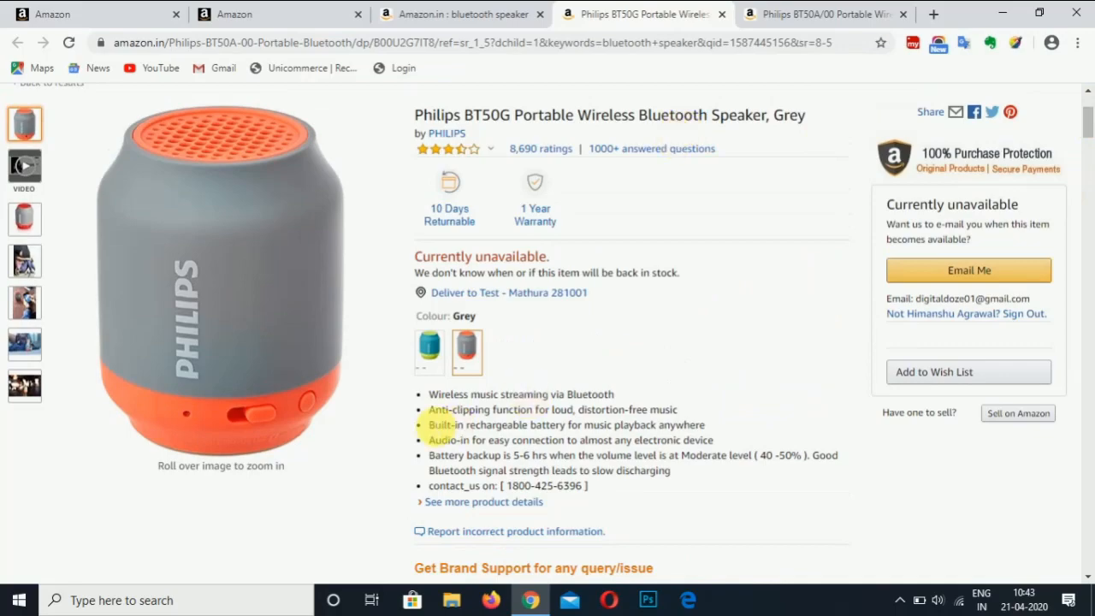
pyautogui.moveTo(1091, 137); pyautogui.dragTo(1090, 180)
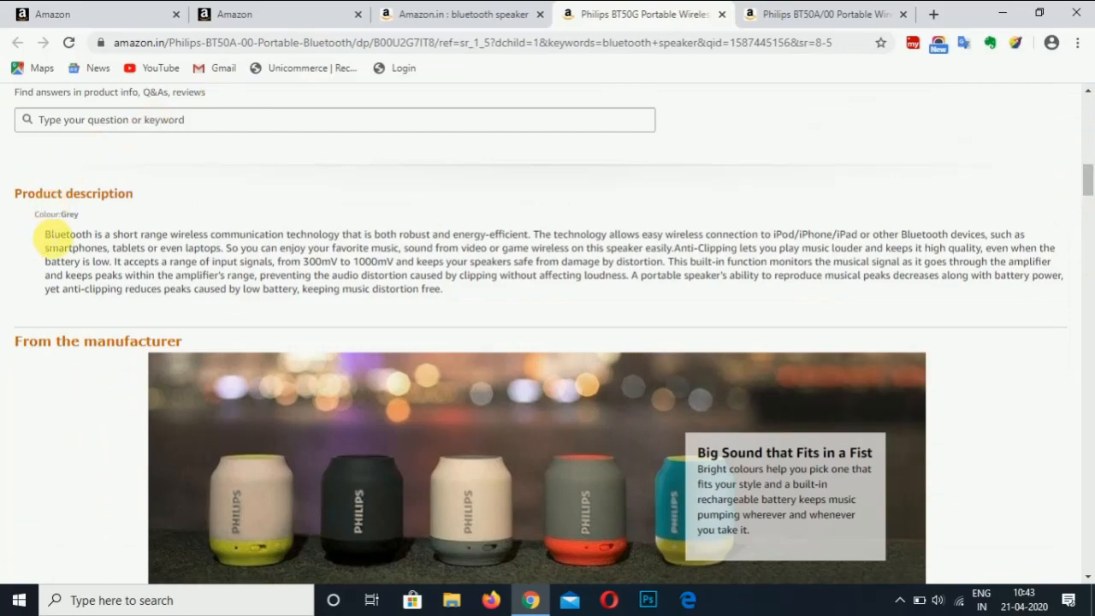
pyautogui.moveTo(46, 236); pyautogui.dragTo(538, 298)
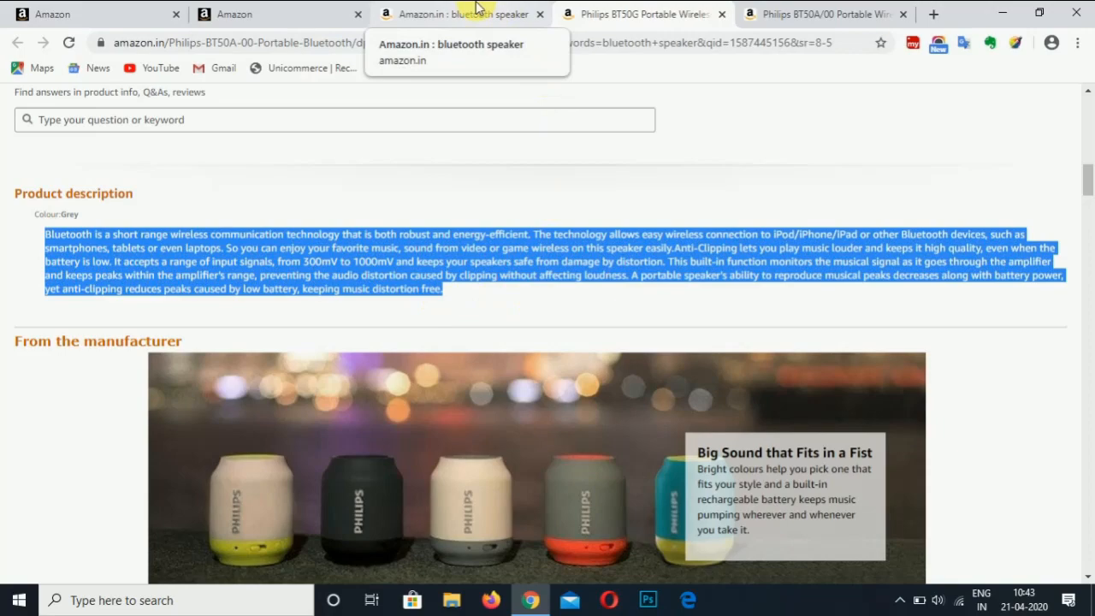
# - Back in the Seller Central listing, enter "uytyut ytu7tiuyi iuiuyiuy ihiyiyiuy hiuyiuuy" as the product description
pyautogui.click(308, 11)
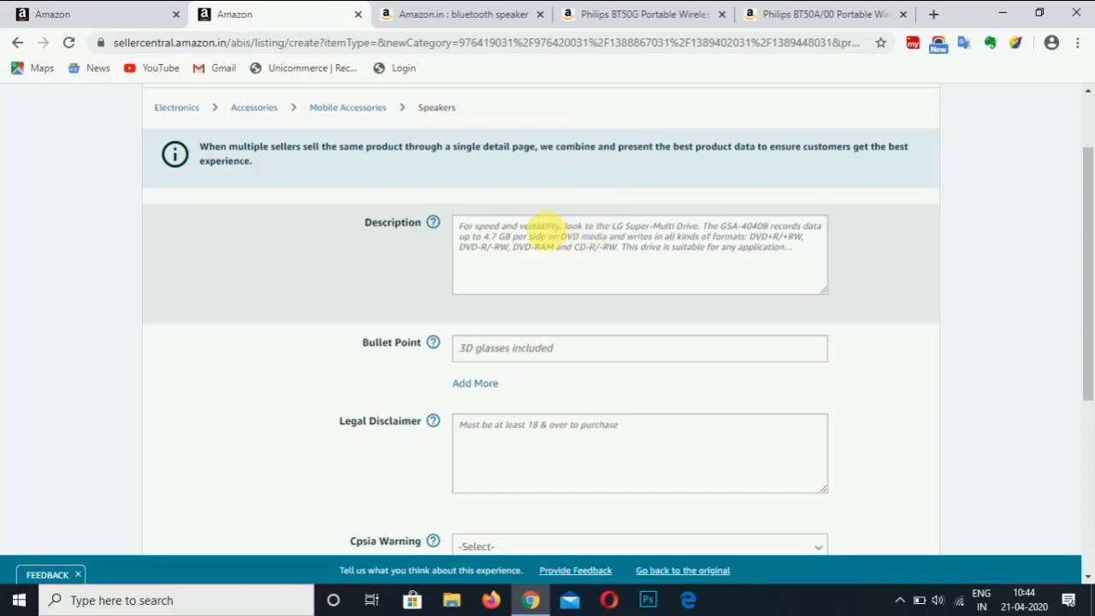
pyautogui.click(542, 226)
pyautogui.write('uytyut ytu7tiuy')
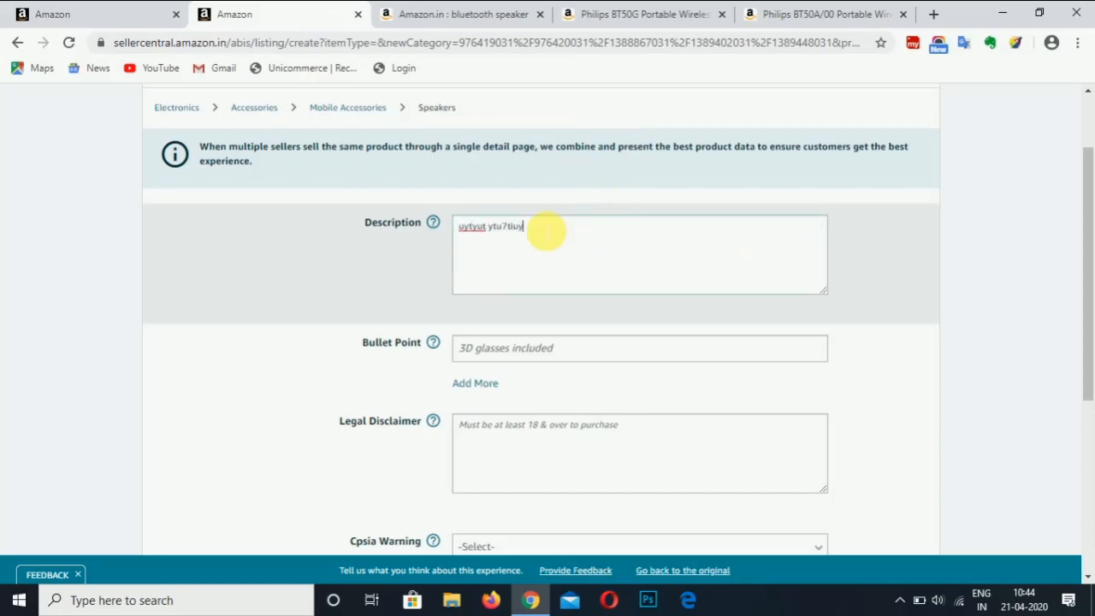
pyautogui.write('i iuiuyiuy ihiyiyiuy hiuyiuuy')
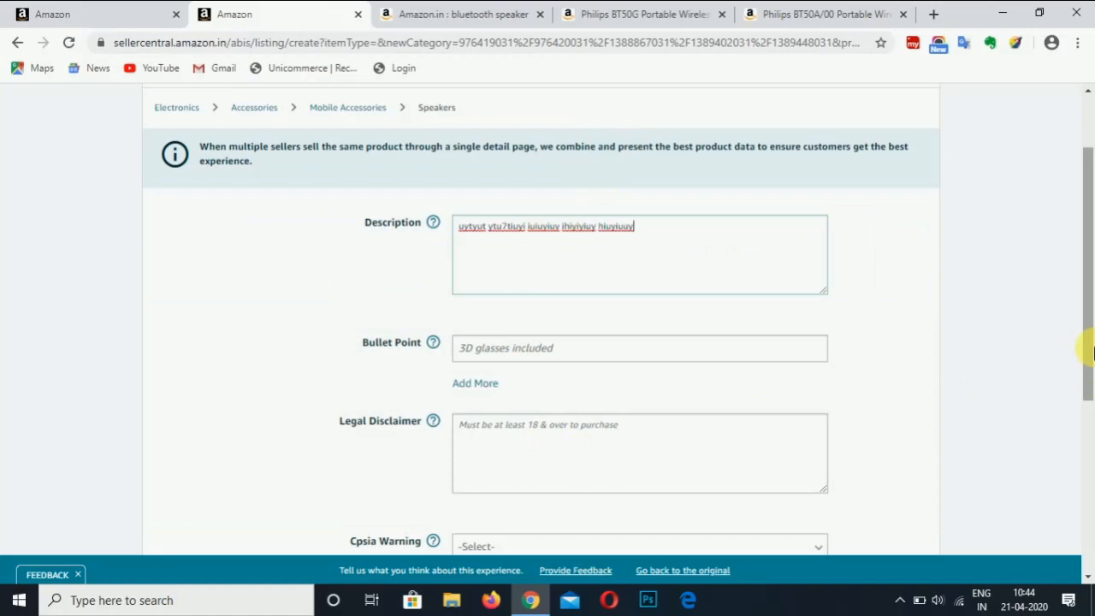
pyautogui.moveTo(1087, 237); pyautogui.dragTo(1089, 301)
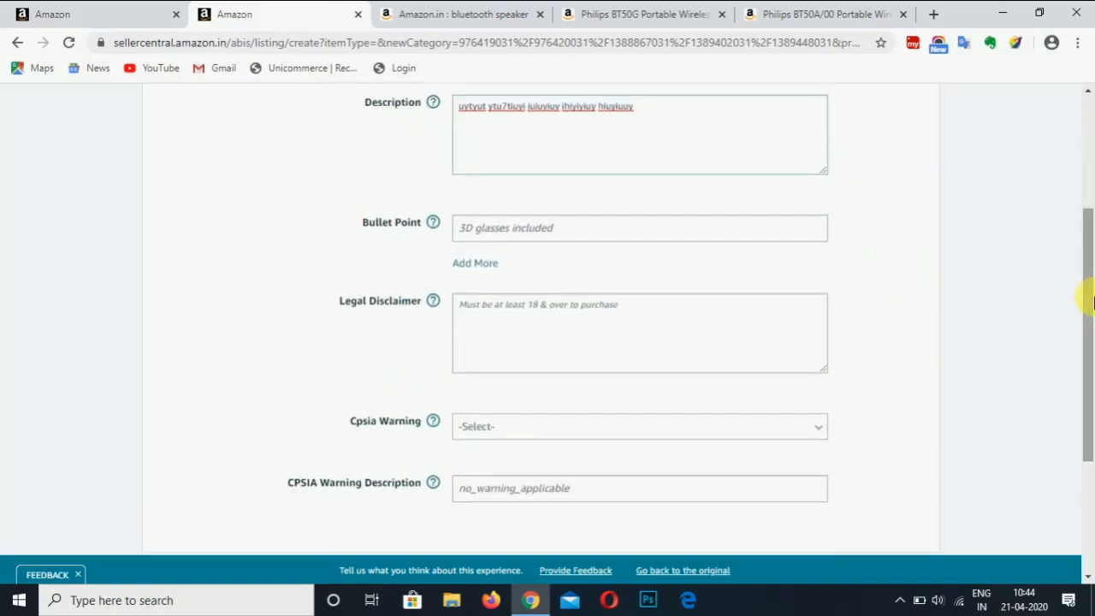
# - In the listing's Keywords section, enter "bluetooth speaker" as the search terms
pyautogui.scroll(2, 1091, 301)
pyautogui.click(752, 90)
pyautogui.moveTo(1087, 208); pyautogui.dragTo(1088, 374)
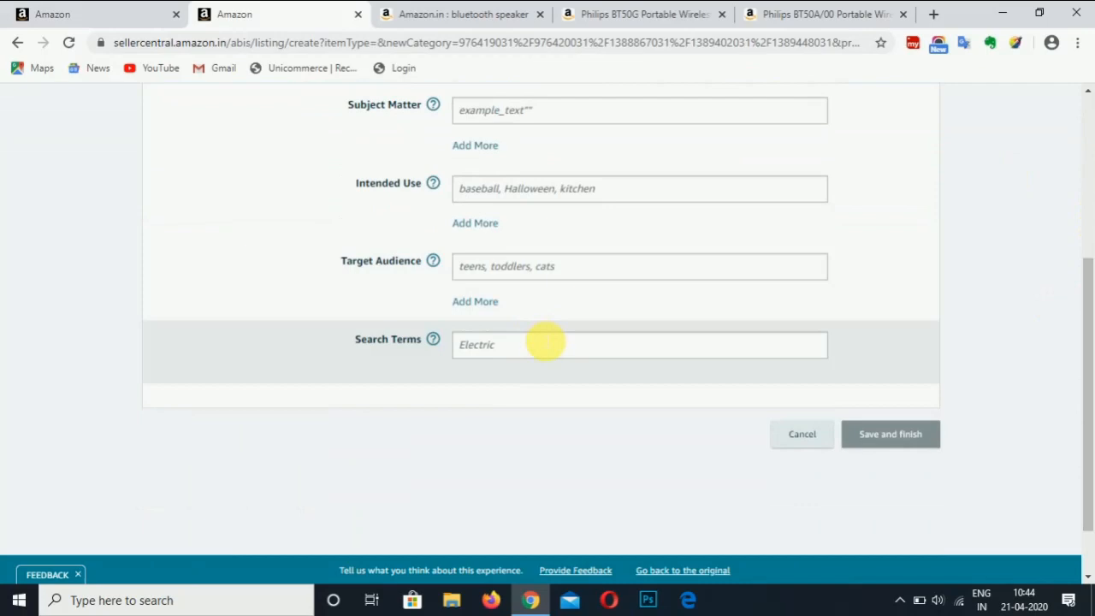
pyautogui.click(545, 343)
pyautogui.write('bluetooth spe')
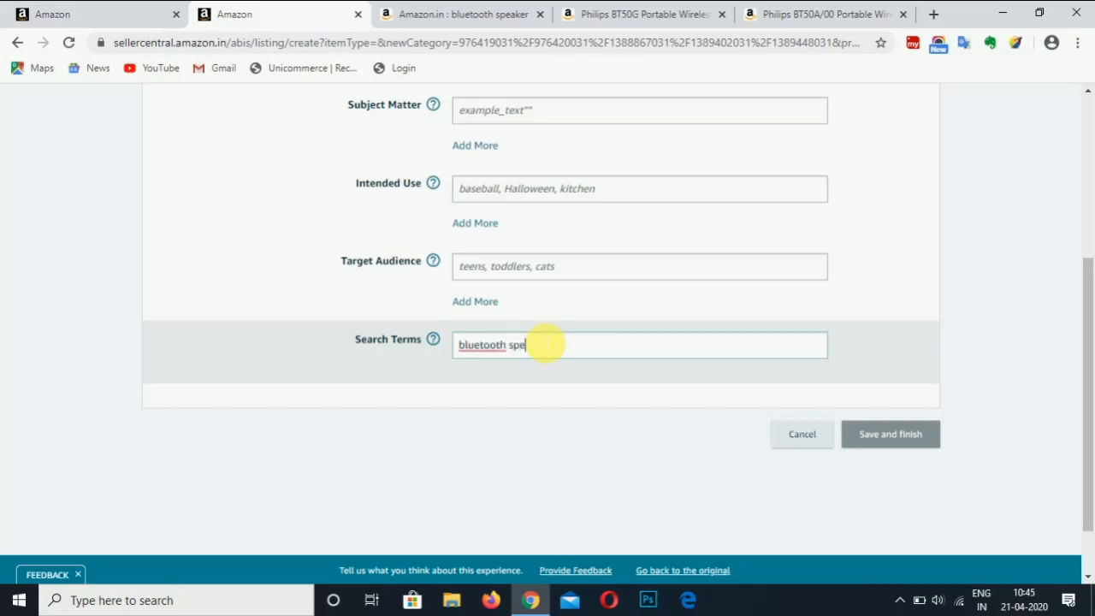
pyautogui.write('aker')
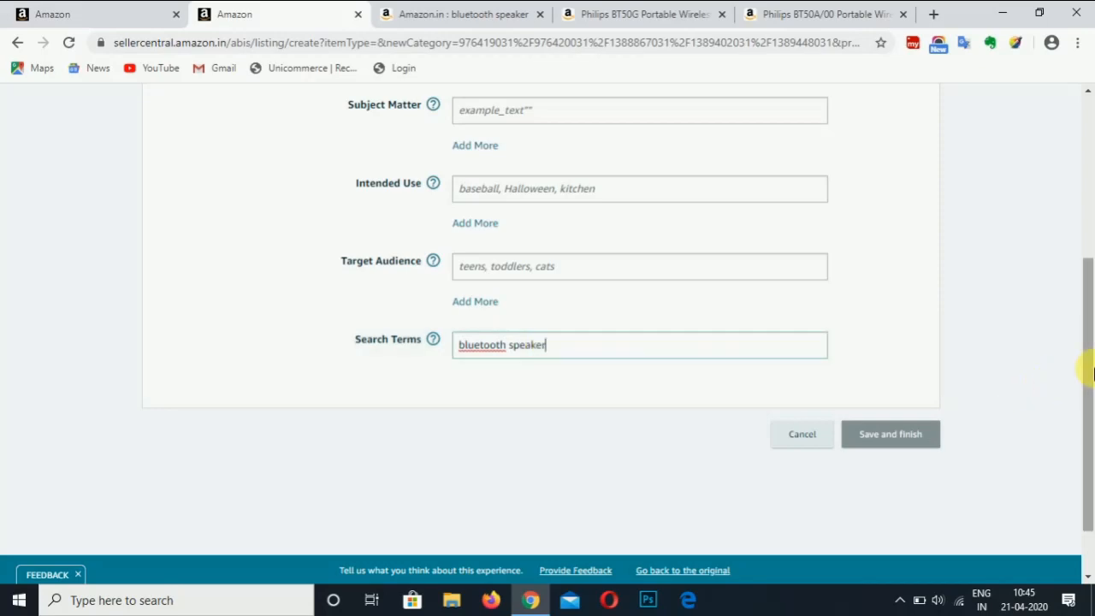
# - Look over the additional attribute fields in the More Details section and recheck the listing's Vital Info section
pyautogui.moveTo(1087, 367); pyautogui.dragTo(1088, 195)
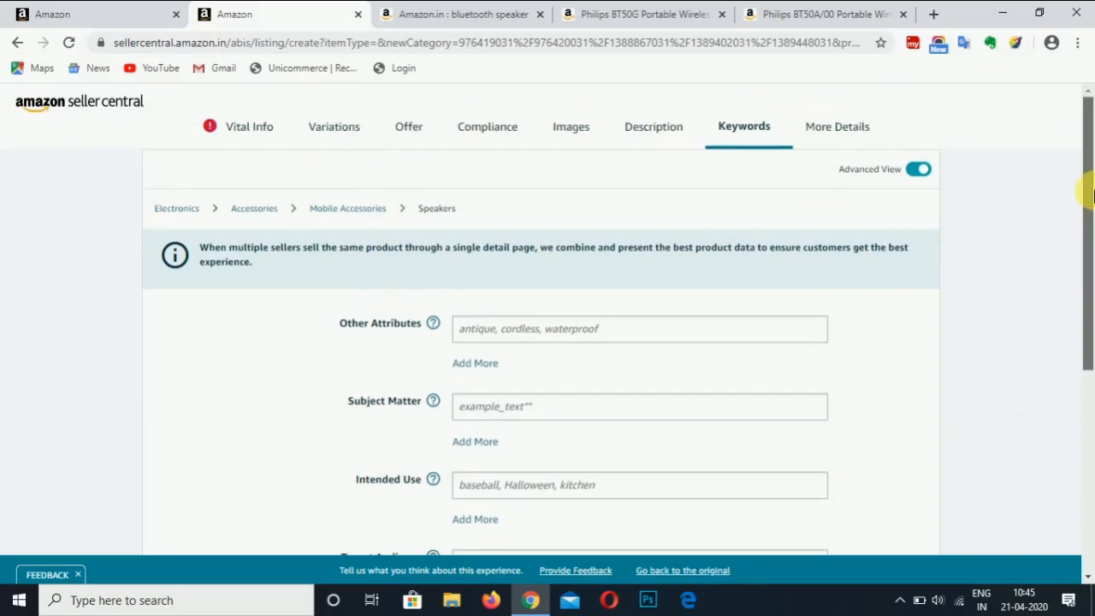
pyautogui.click(840, 140)
pyautogui.moveTo(1089, 143); pyautogui.dragTo(1091, 352)
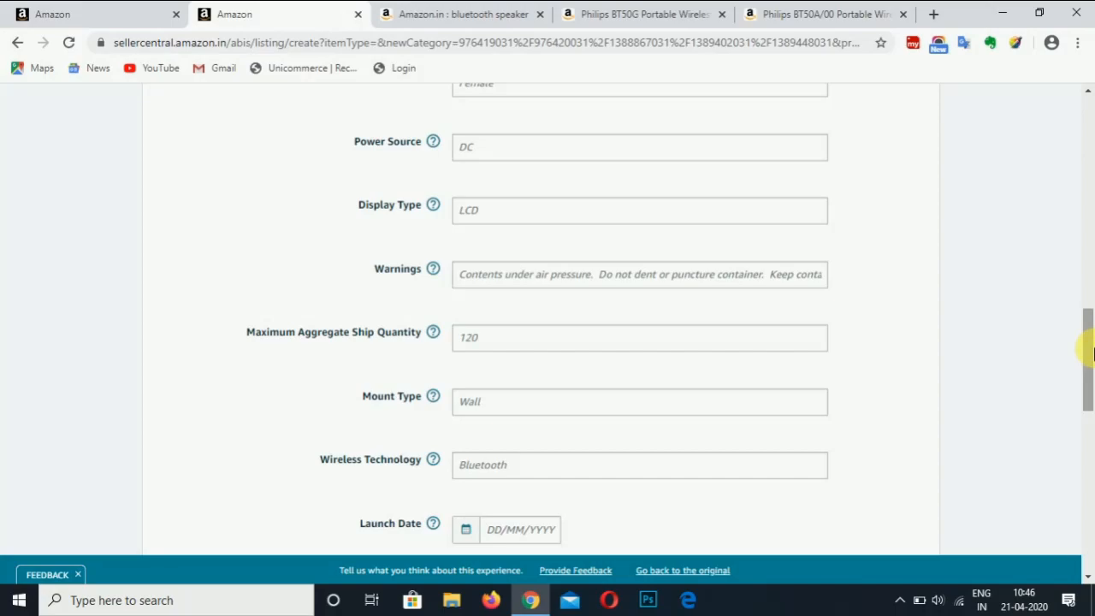
pyautogui.moveTo(1092, 353); pyautogui.dragTo(1086, 103)
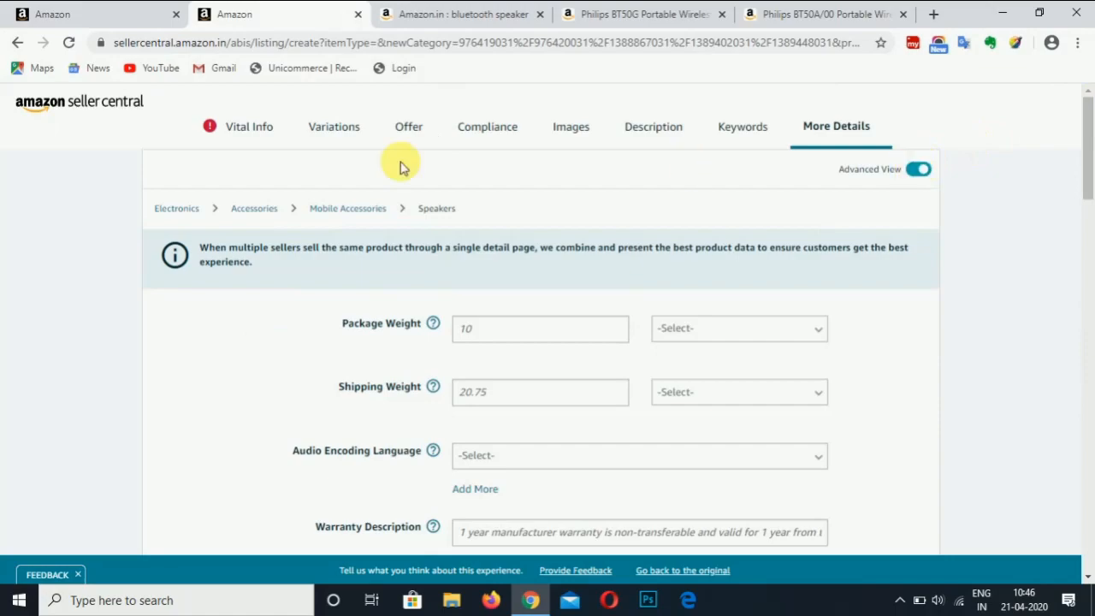
pyautogui.click(259, 137)
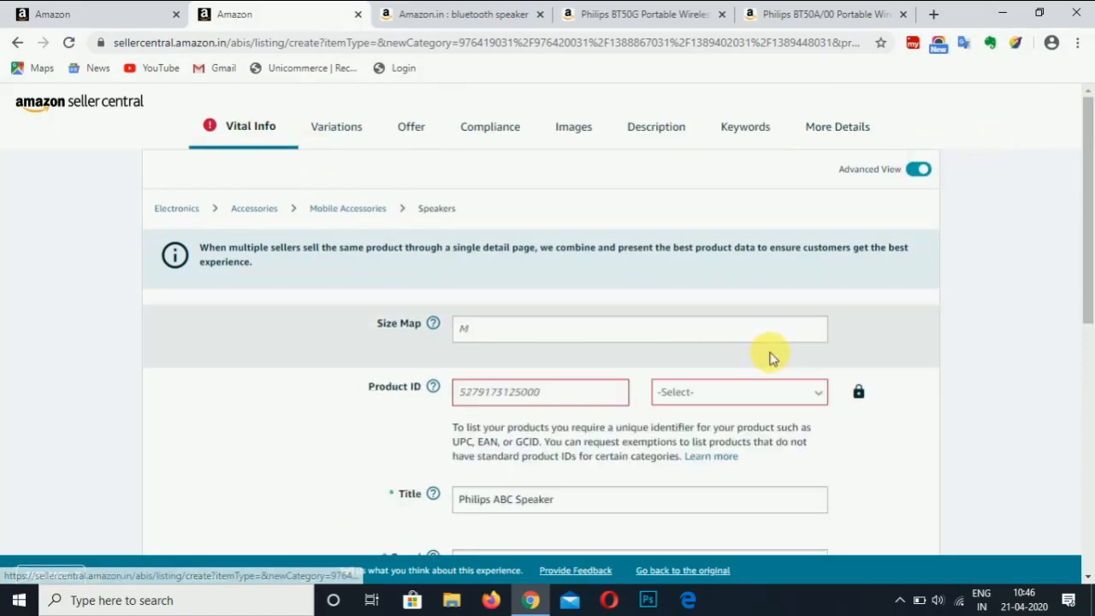
pyautogui.moveTo(1090, 185); pyautogui.dragTo(1092, 293)
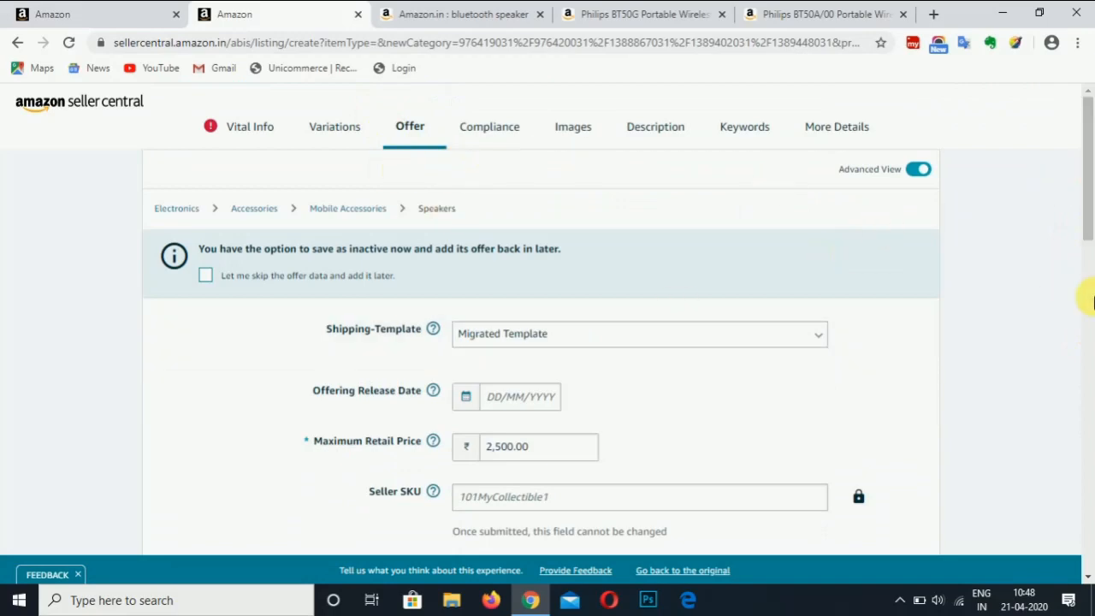
# - In the Offer section, set the Sale Price to ₹2000 and check the sale start and end date fields
pyautogui.moveTo(1087, 159); pyautogui.dragTo(1090, 203)
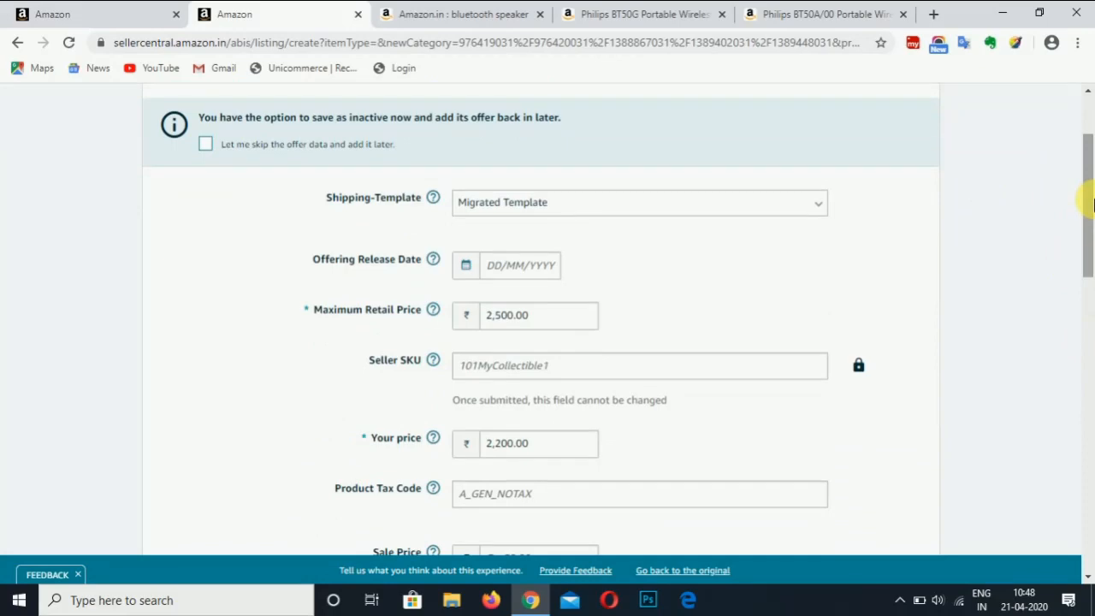
pyautogui.scroll(-1, 1090, 204)
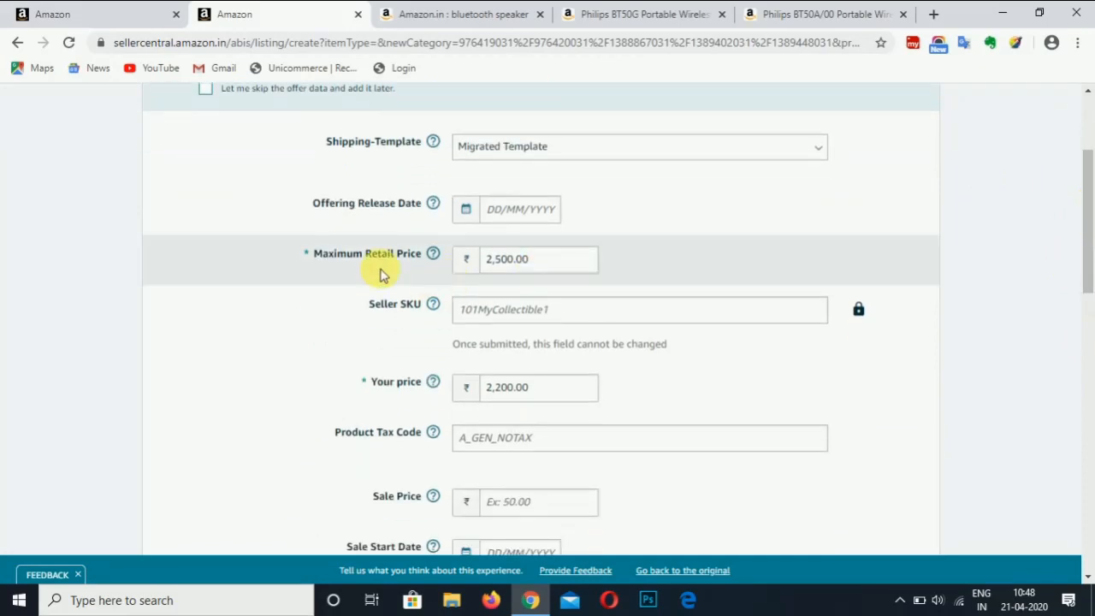
pyautogui.moveTo(1089, 243); pyautogui.dragTo(1090, 329)
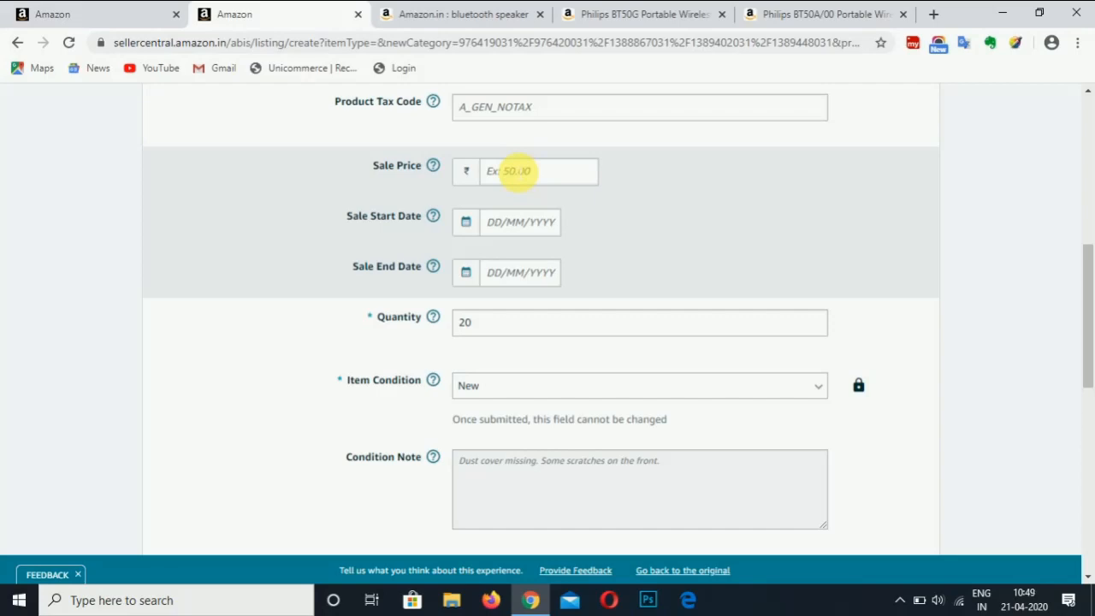
pyautogui.click(517, 171)
pyautogui.write('2000')
pyautogui.click(504, 223)
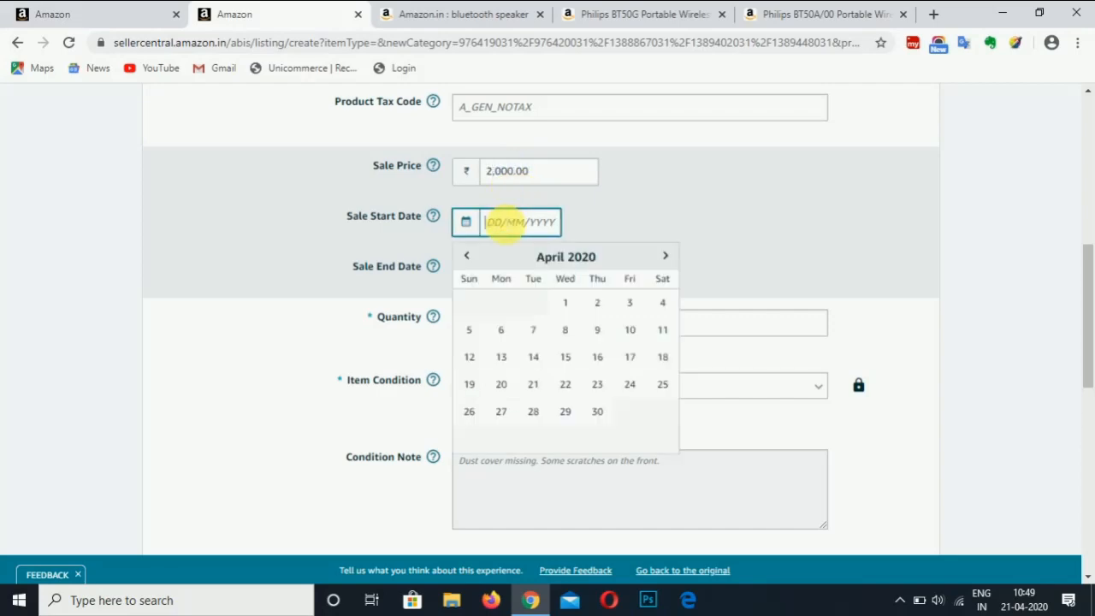
pyautogui.click(18, 262)
pyautogui.click(495, 272)
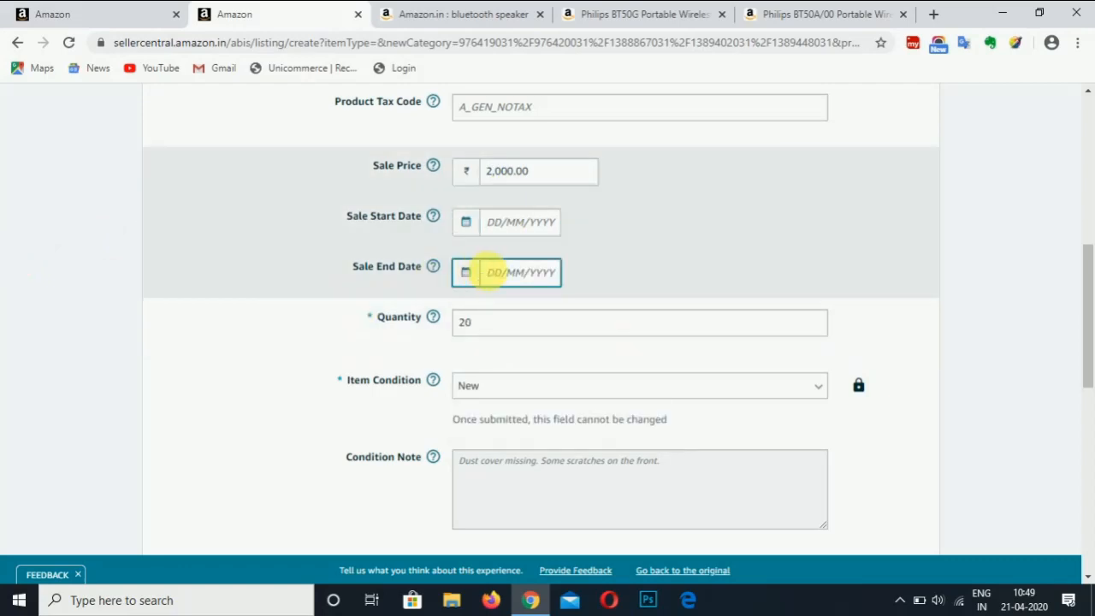
pyautogui.click(13, 288)
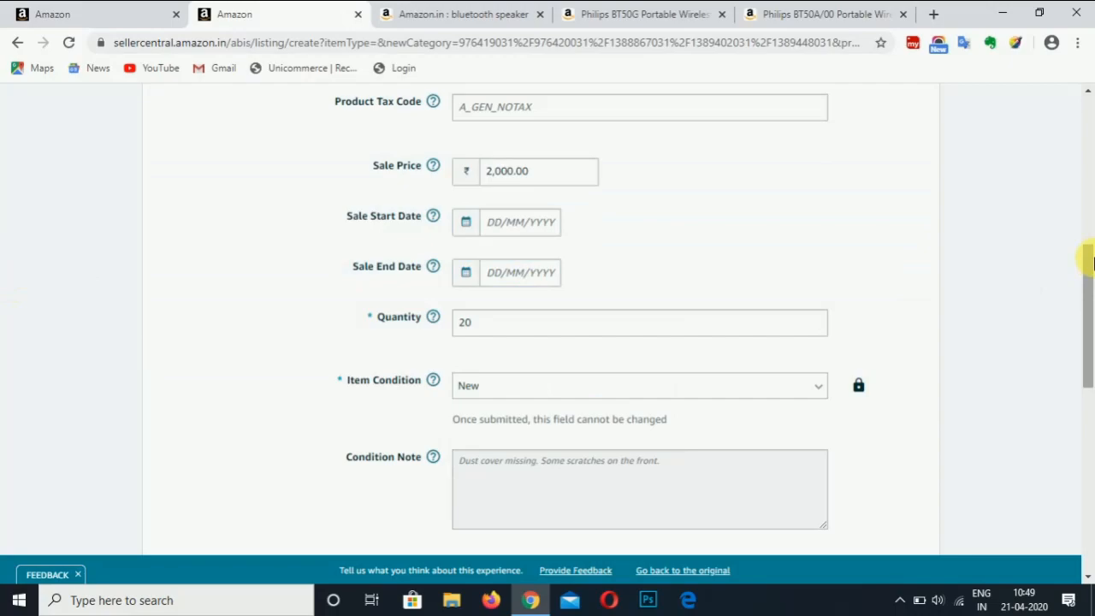
# - Review the listing's Images, Description and Keywords sections before saving
pyautogui.moveTo(1090, 263); pyautogui.dragTo(1086, 86)
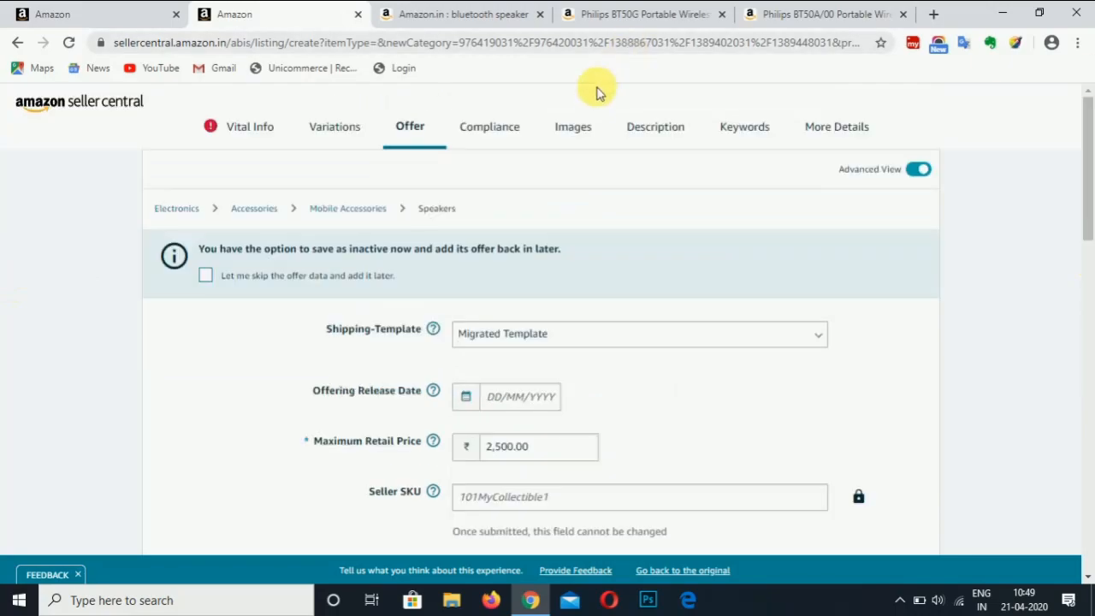
pyautogui.click(574, 145)
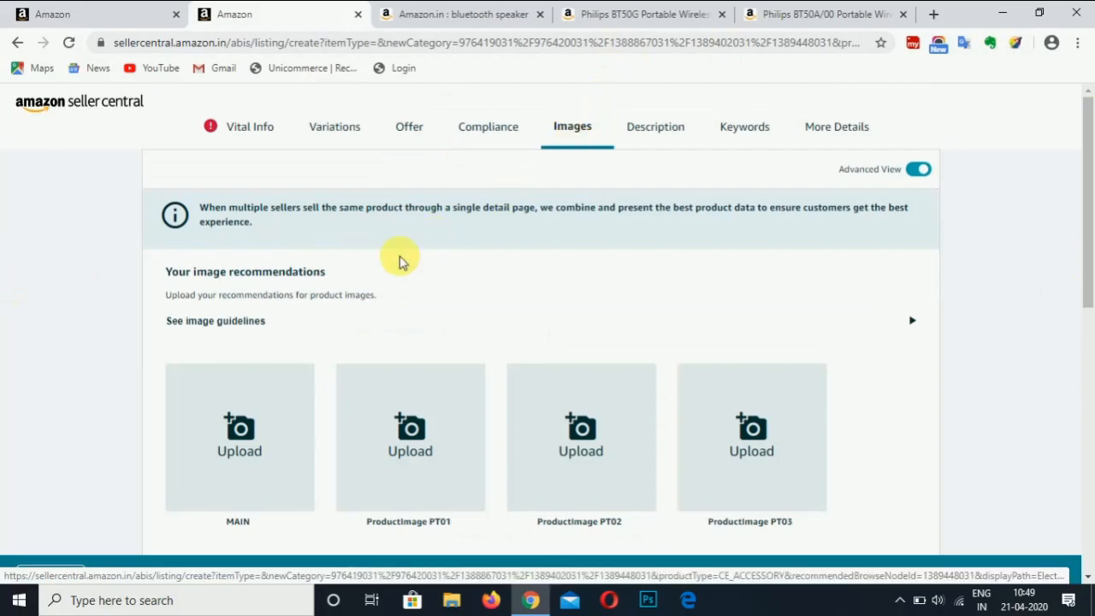
pyautogui.click(678, 144)
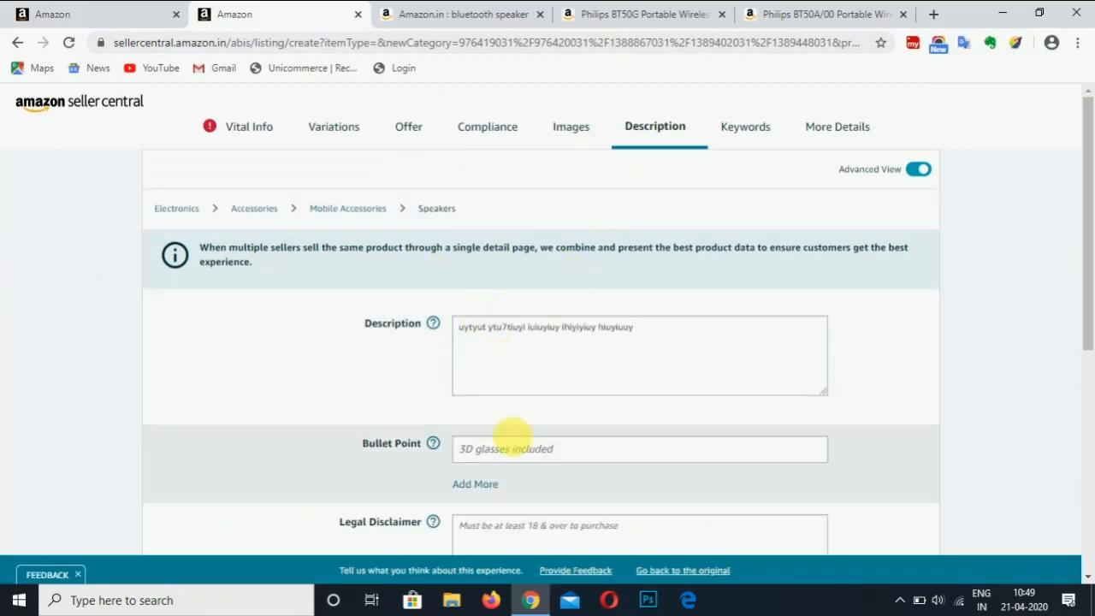
pyautogui.click(758, 128)
pyautogui.moveTo(1085, 208); pyautogui.dragTo(1089, 317)
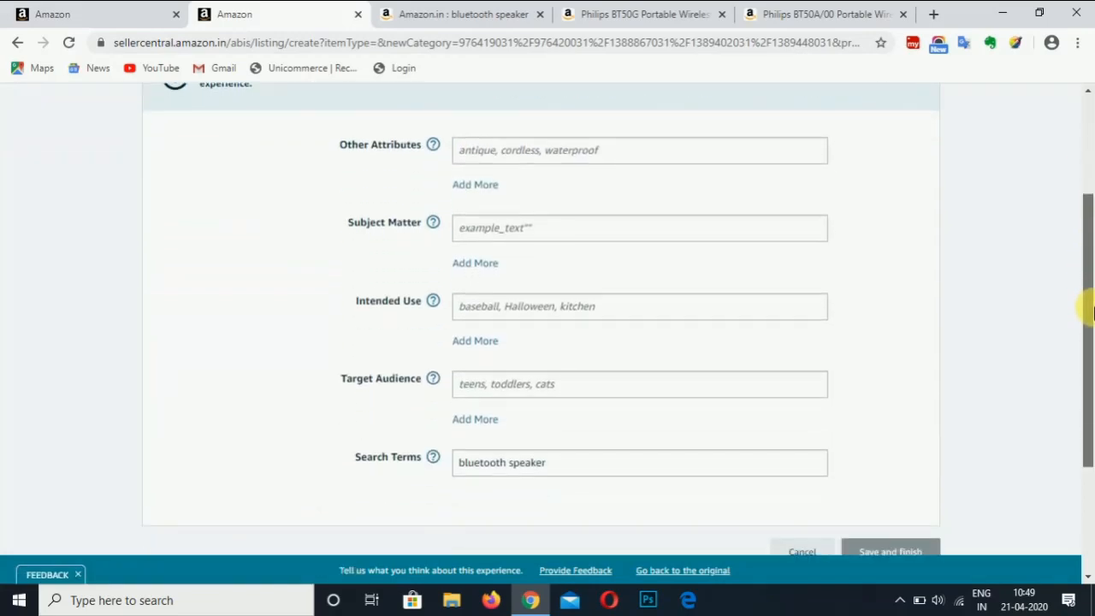